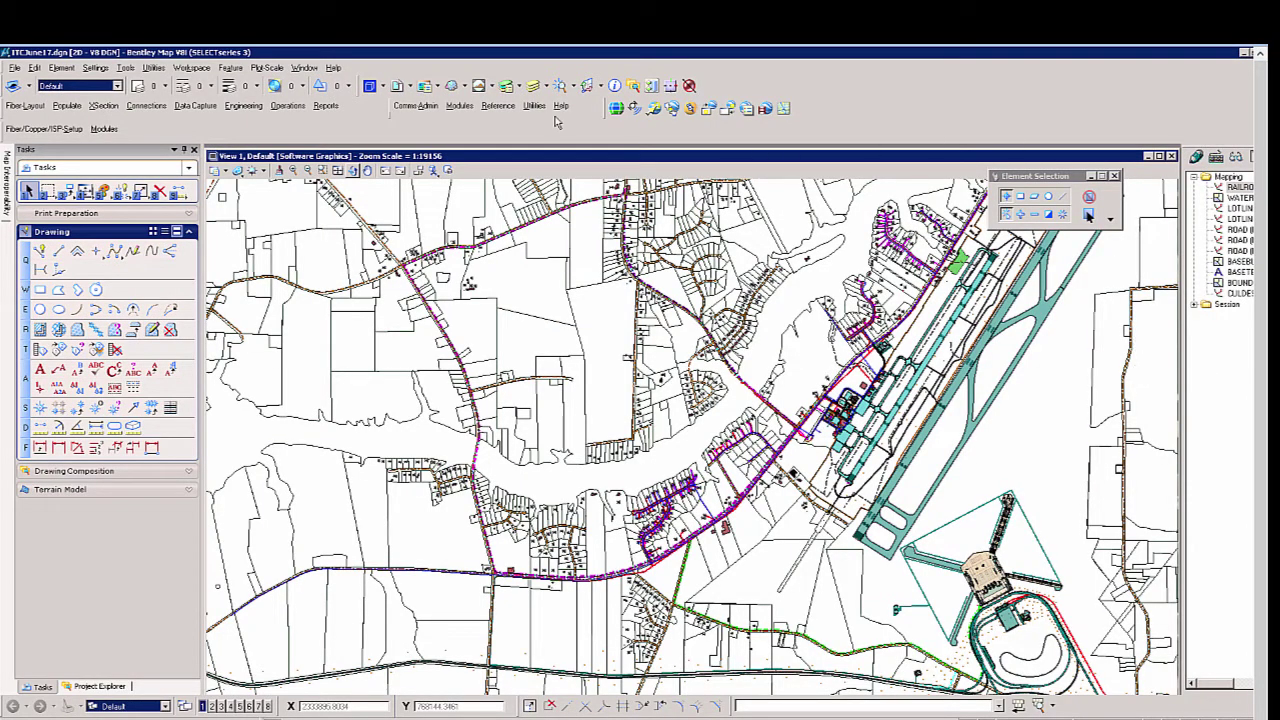
# Go to the Central Office saved view and start the XSection Review tool
pyautogui.click(491, 87)
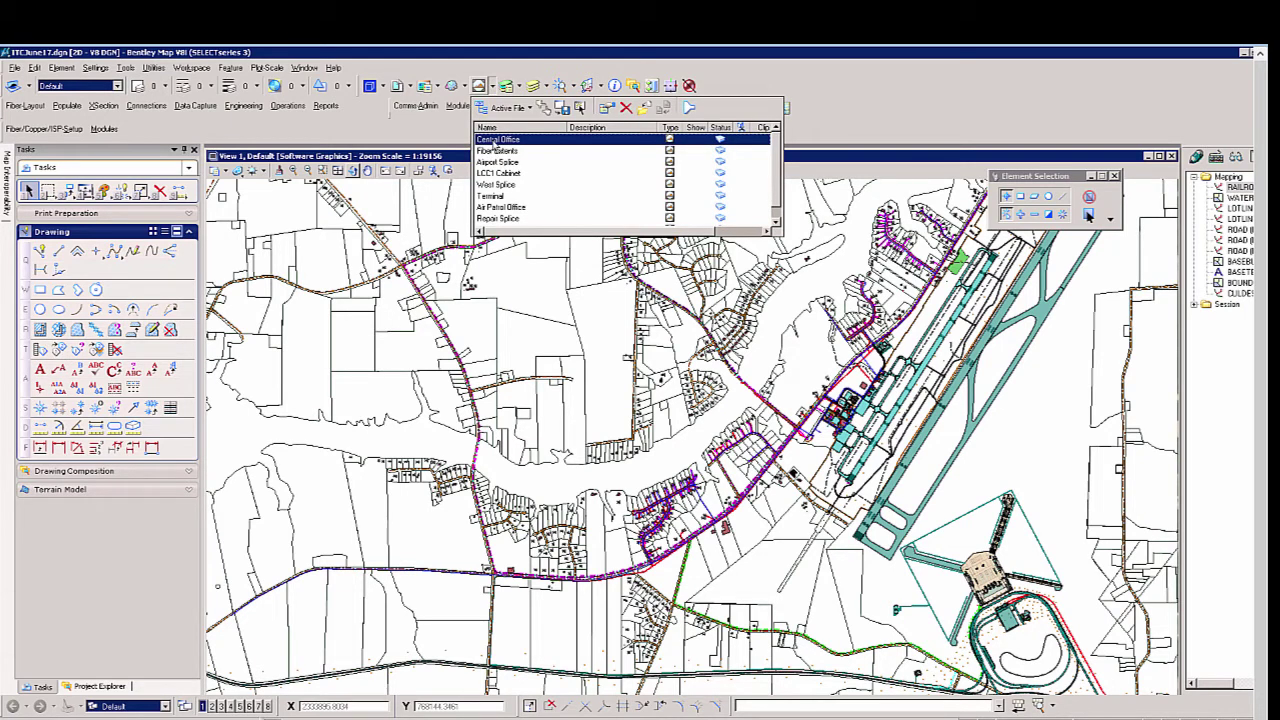
pyautogui.click(495, 140)
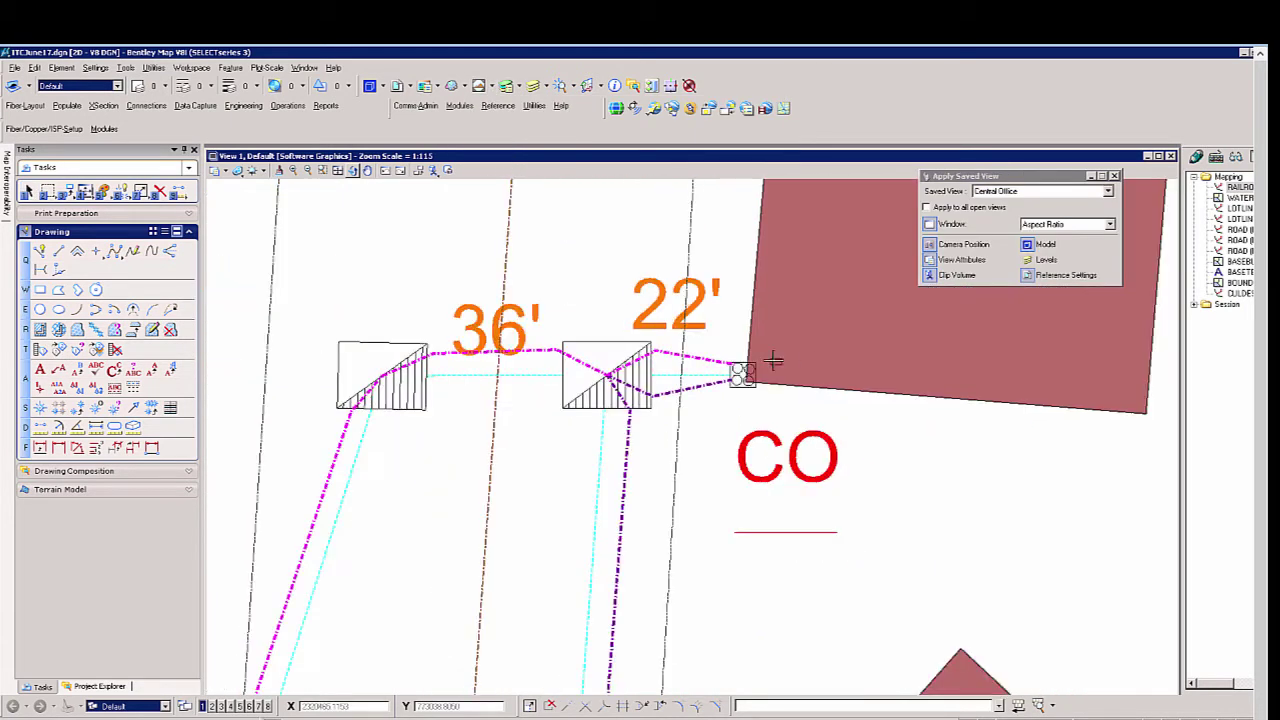
pyautogui.click(103, 107)
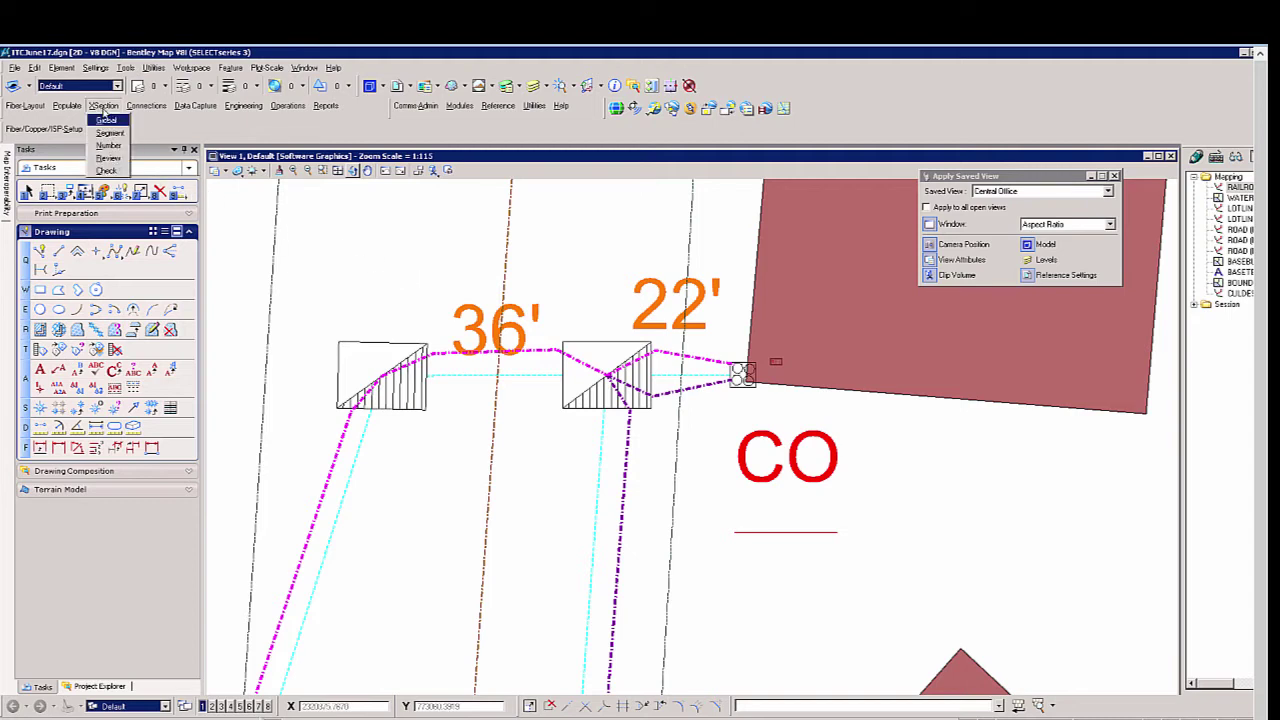
pyautogui.click(105, 158)
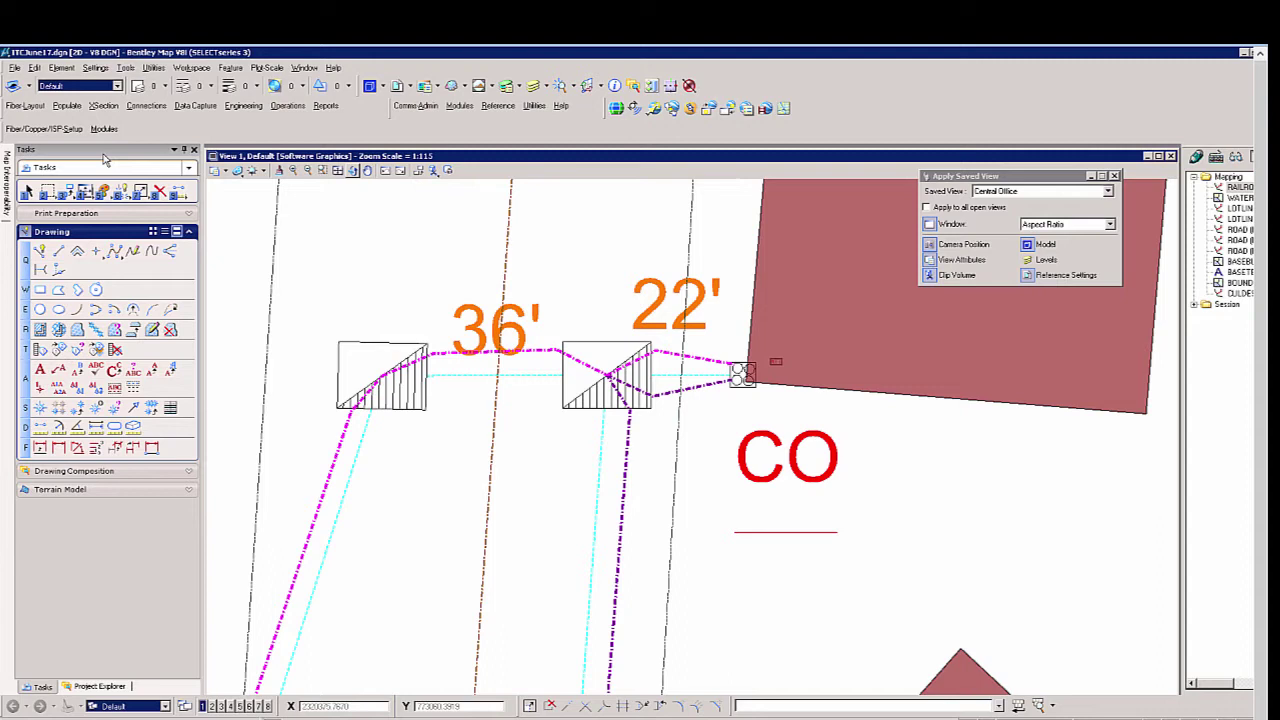
# Review the 96-fiber cable CO_LCC1, LCC to Central Office, from the CO entry duct, then close it
pyautogui.click(693, 367)
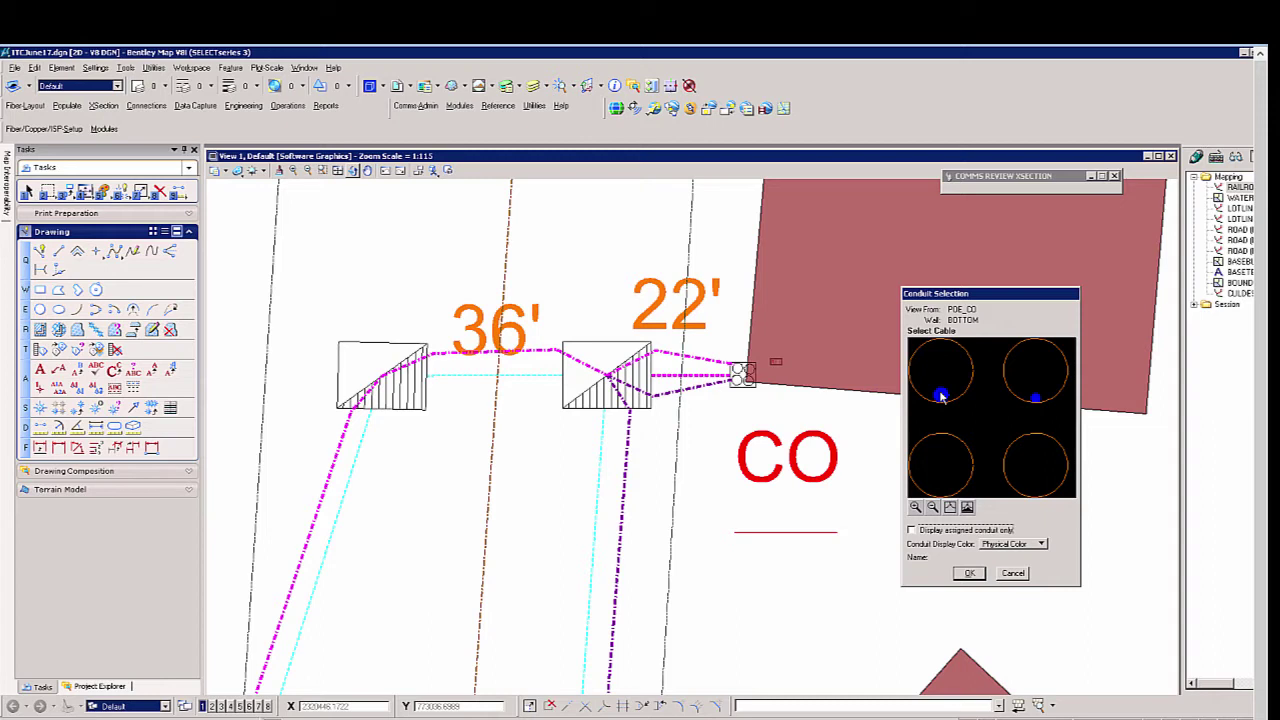
pyautogui.click(940, 396)
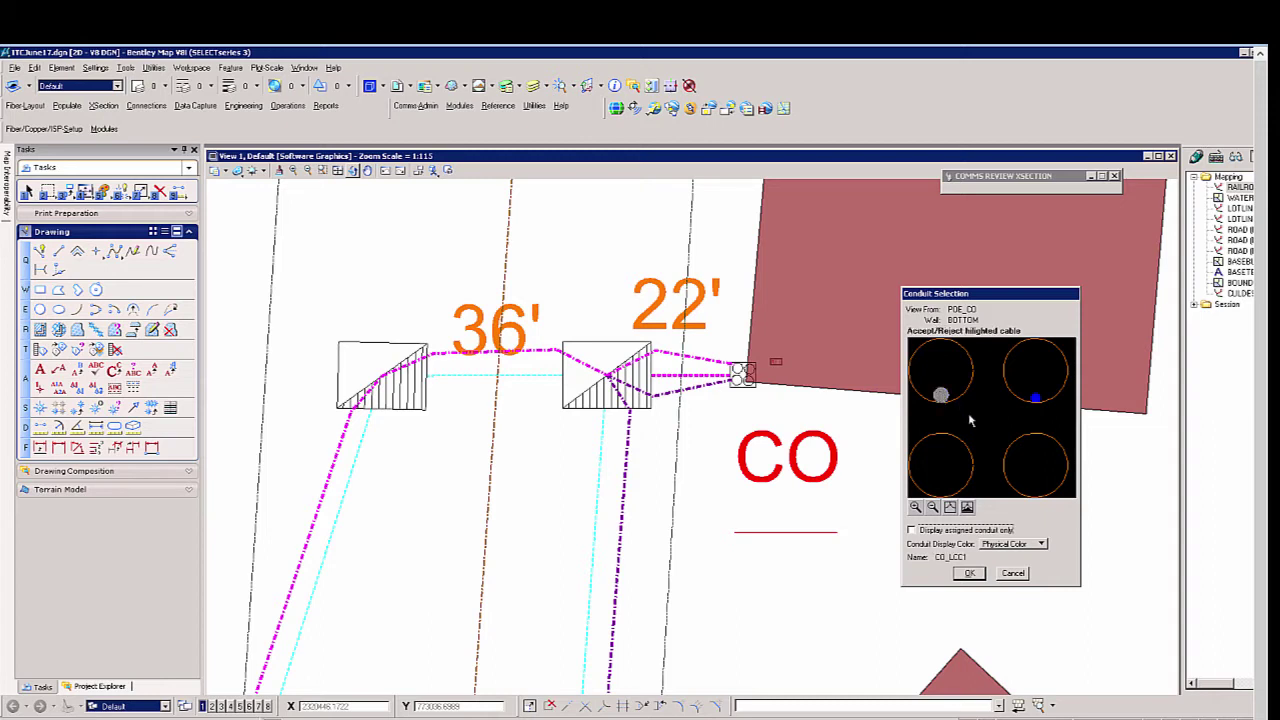
pyautogui.click(969, 574)
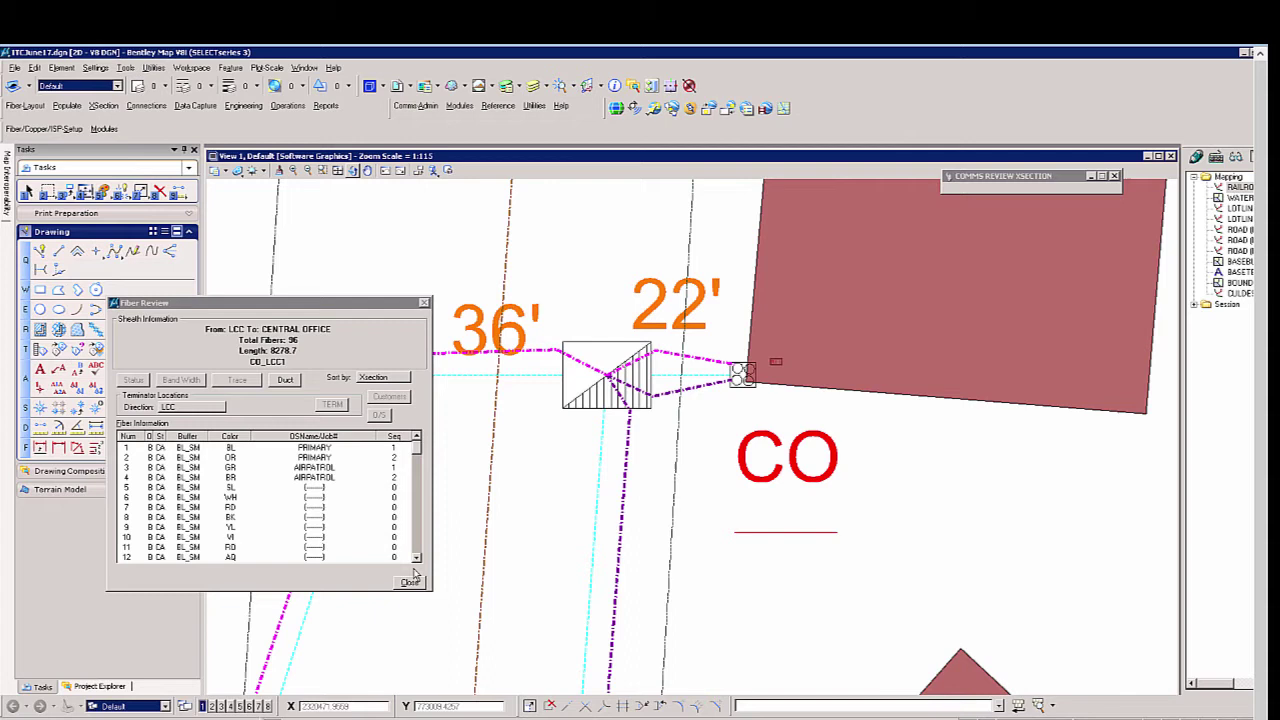
pyautogui.click(409, 581)
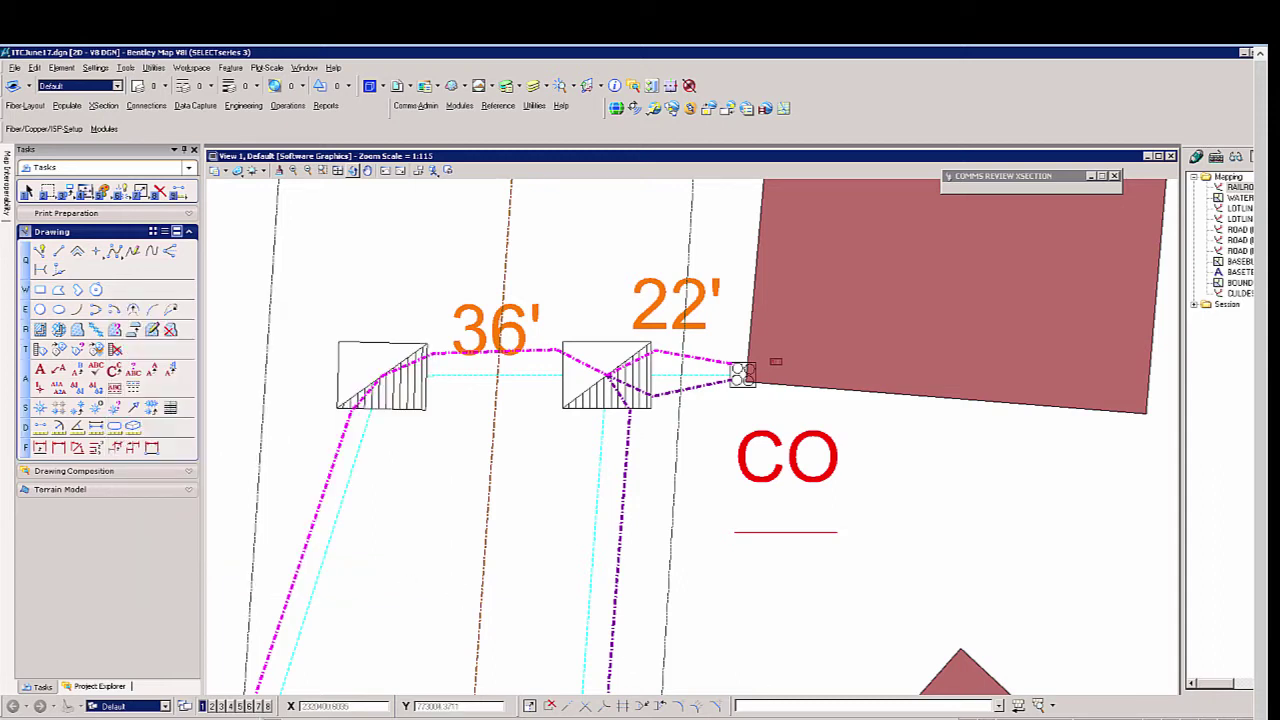
# In the OS/Cabinet Manager, open the PRIMARY optical system and select fiber 1
pyautogui.click(185, 106)
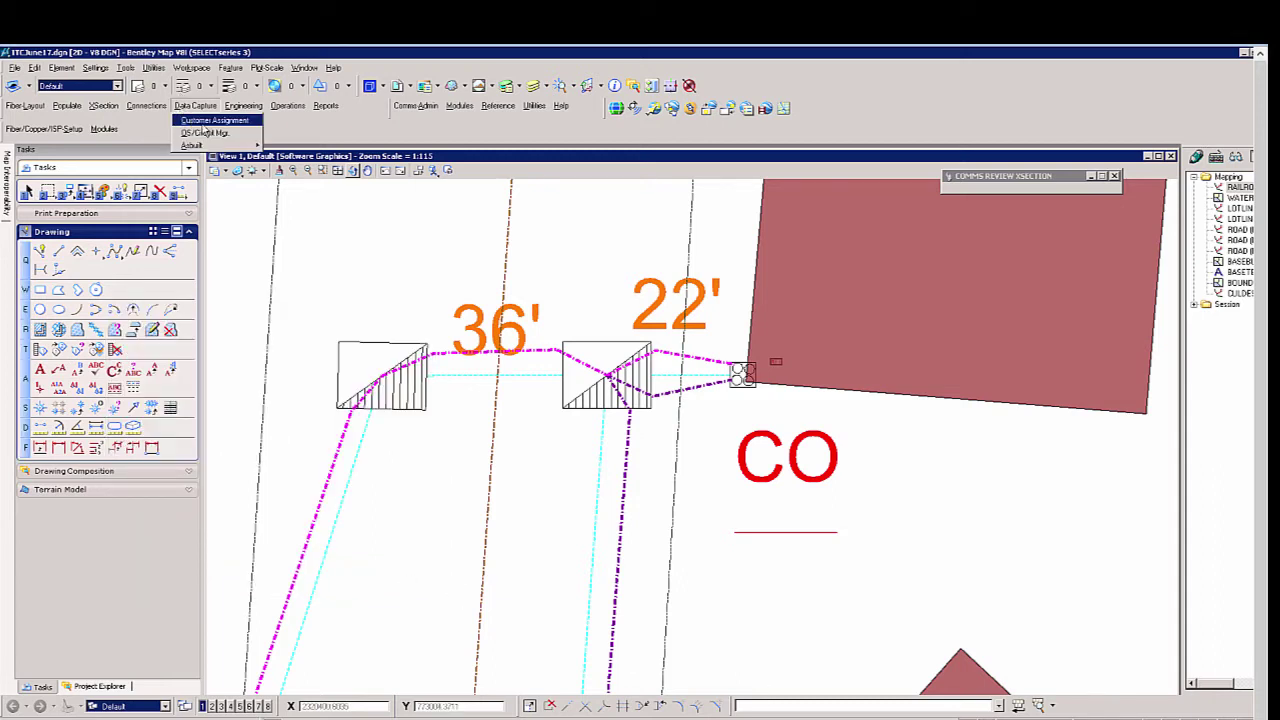
pyautogui.click(205, 132)
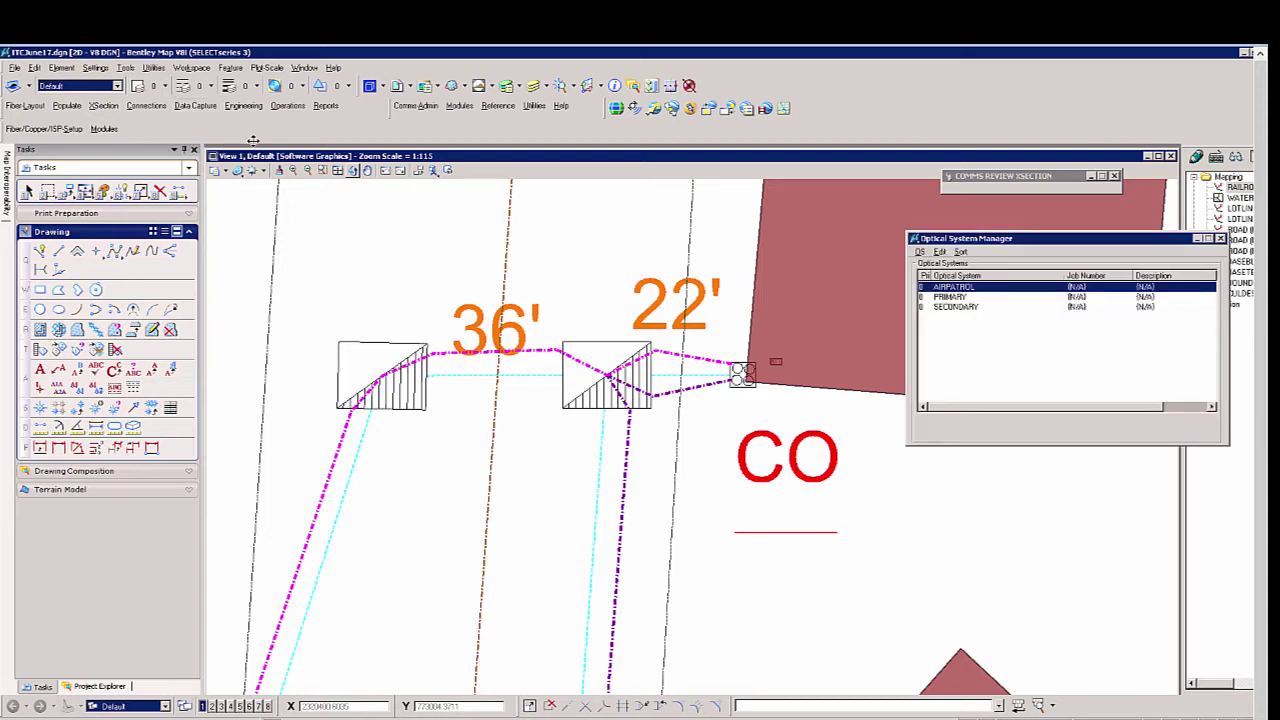
pyautogui.click(963, 298)
pyautogui.doubleClick(966, 301)
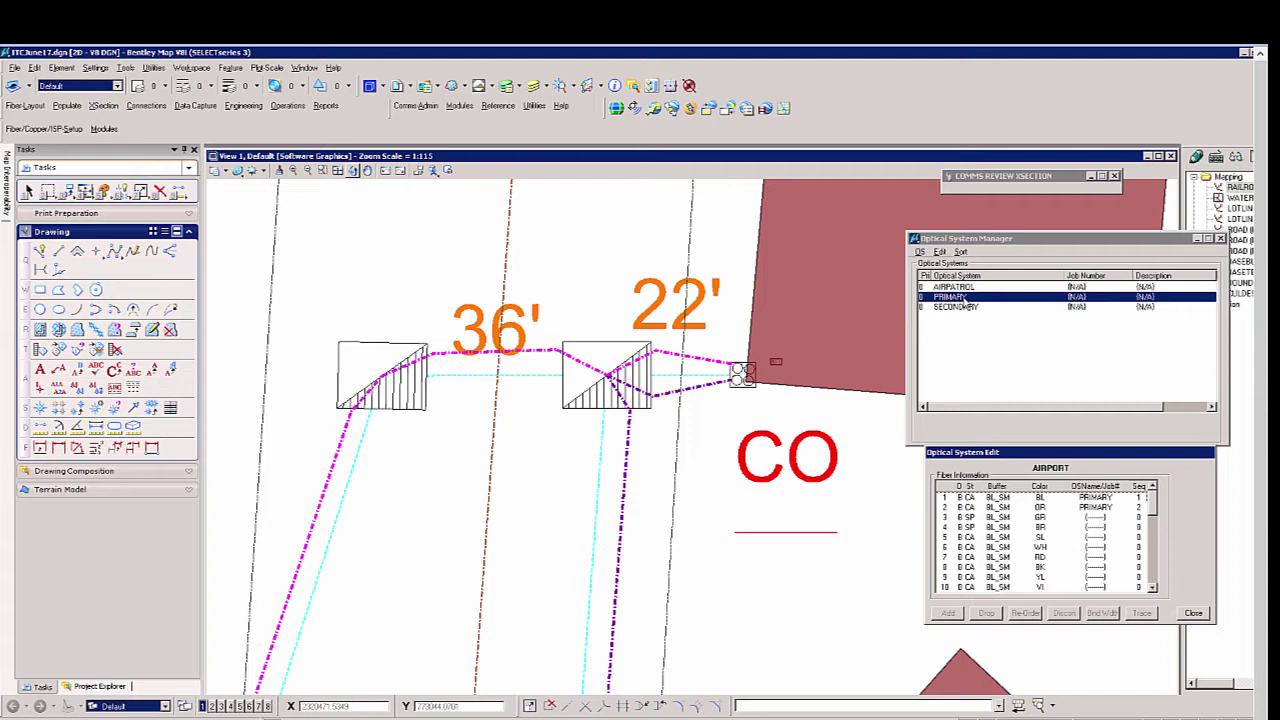
pyautogui.click(1114, 499)
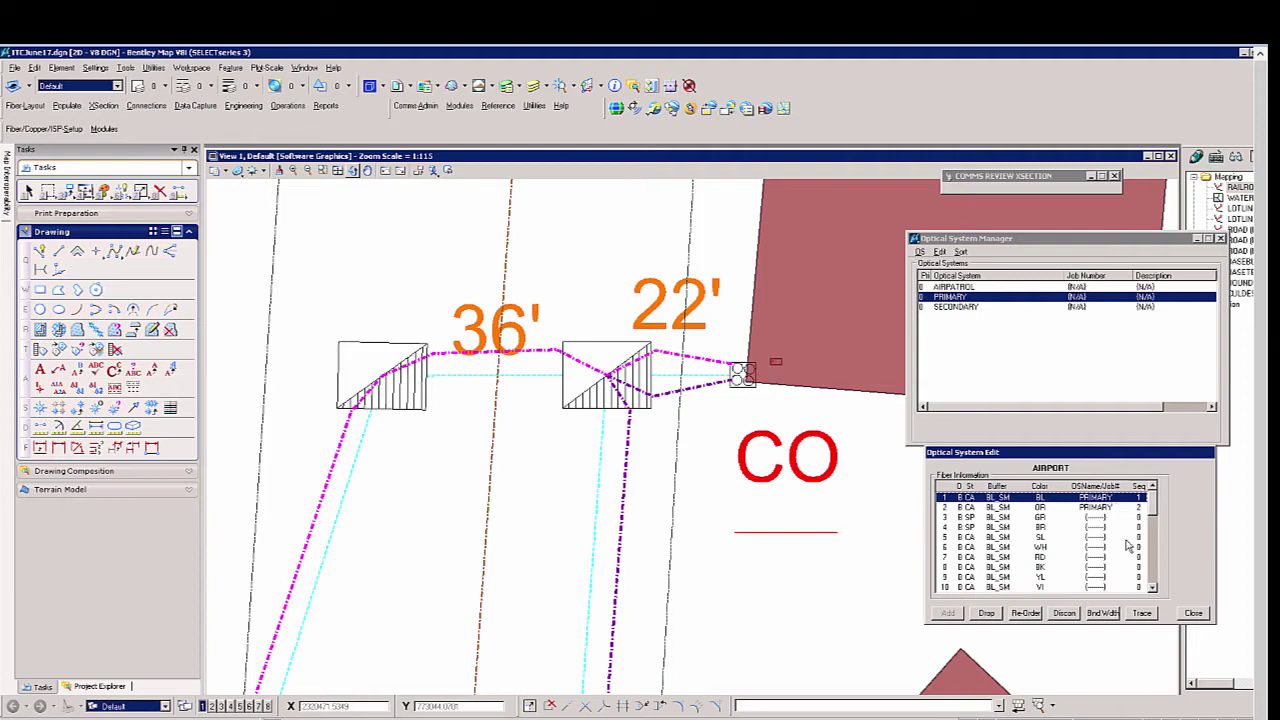
# Trace fiber 1 from CO to TERMINAL (length 25017.3, 3 splices) and close the report
pyautogui.click(1142, 614)
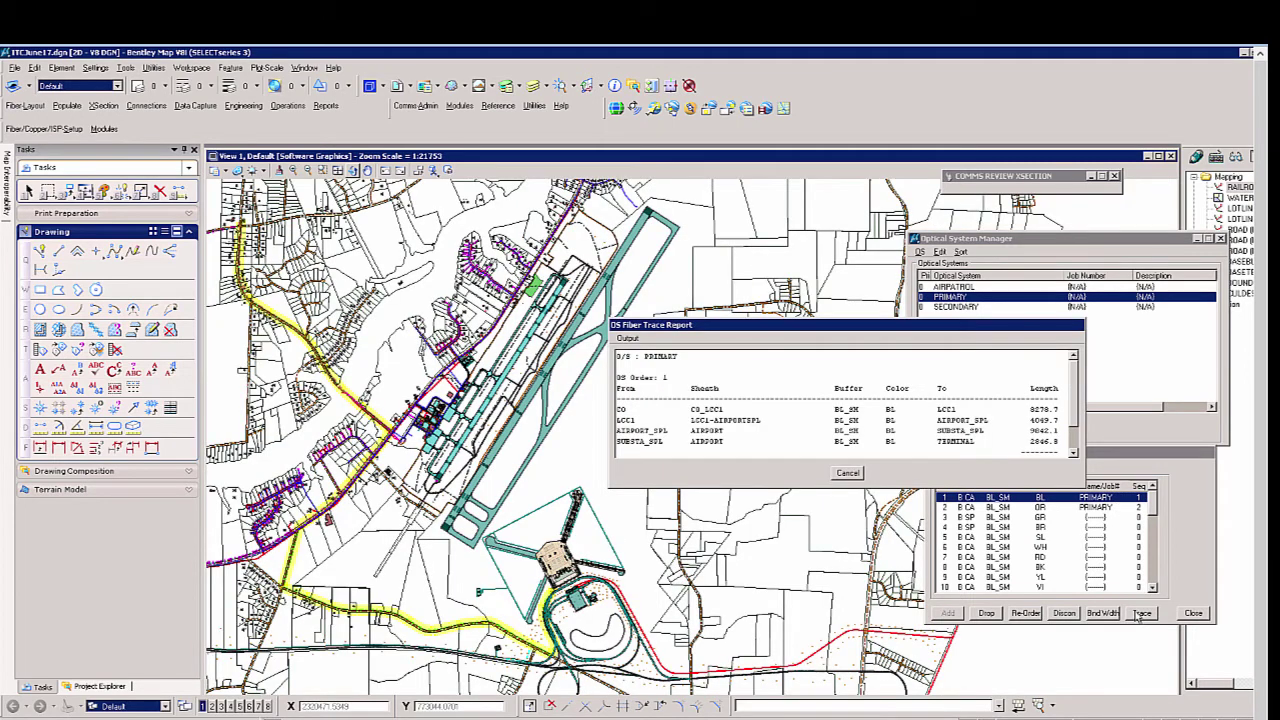
pyautogui.click(1073, 453)
pyautogui.click(1073, 453)
pyautogui.click(1073, 455)
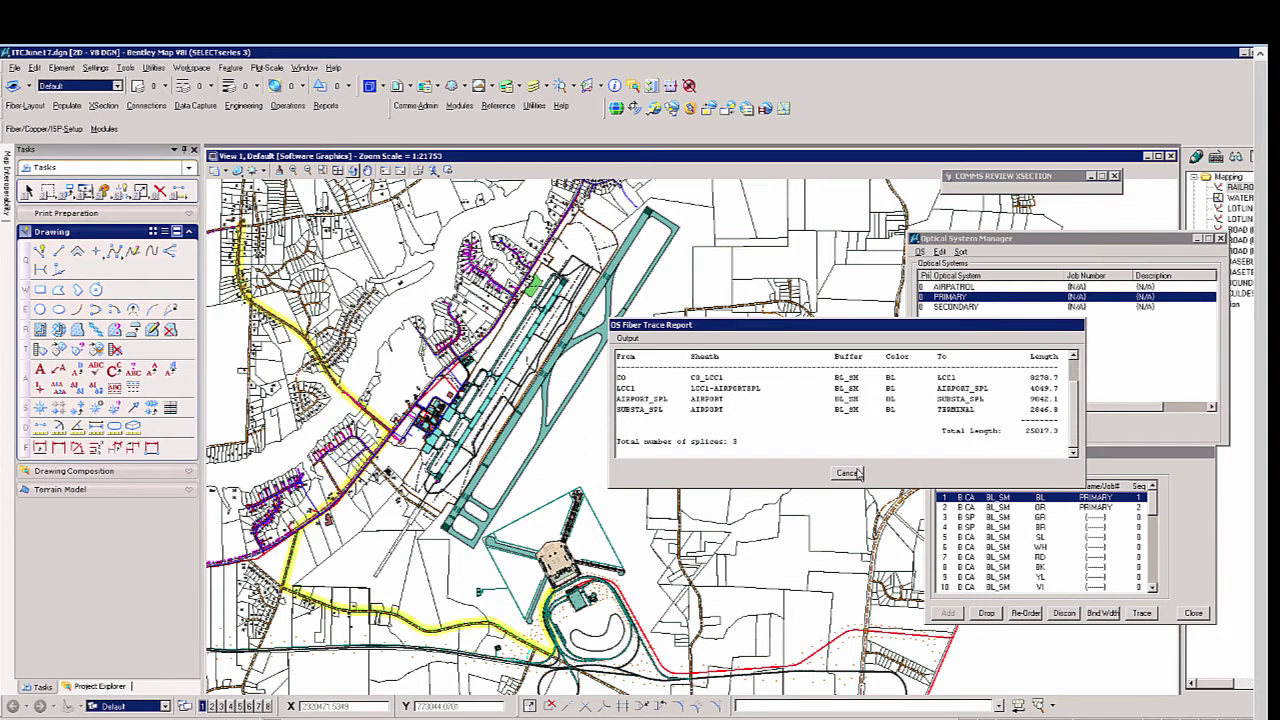
pyautogui.click(857, 474)
pyautogui.click(848, 473)
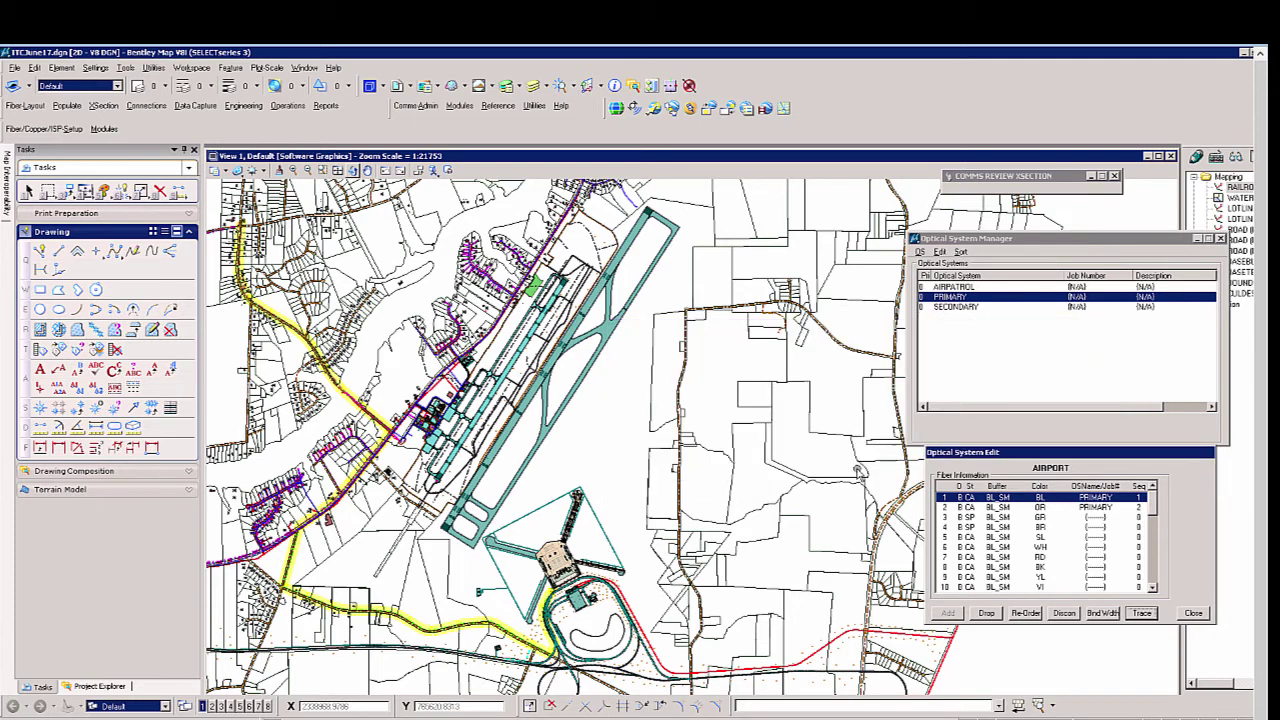
# Trace fiber 13 of the SECONDARY system on West Loop (length 33275.1, 4 splices)
pyautogui.click(1195, 614)
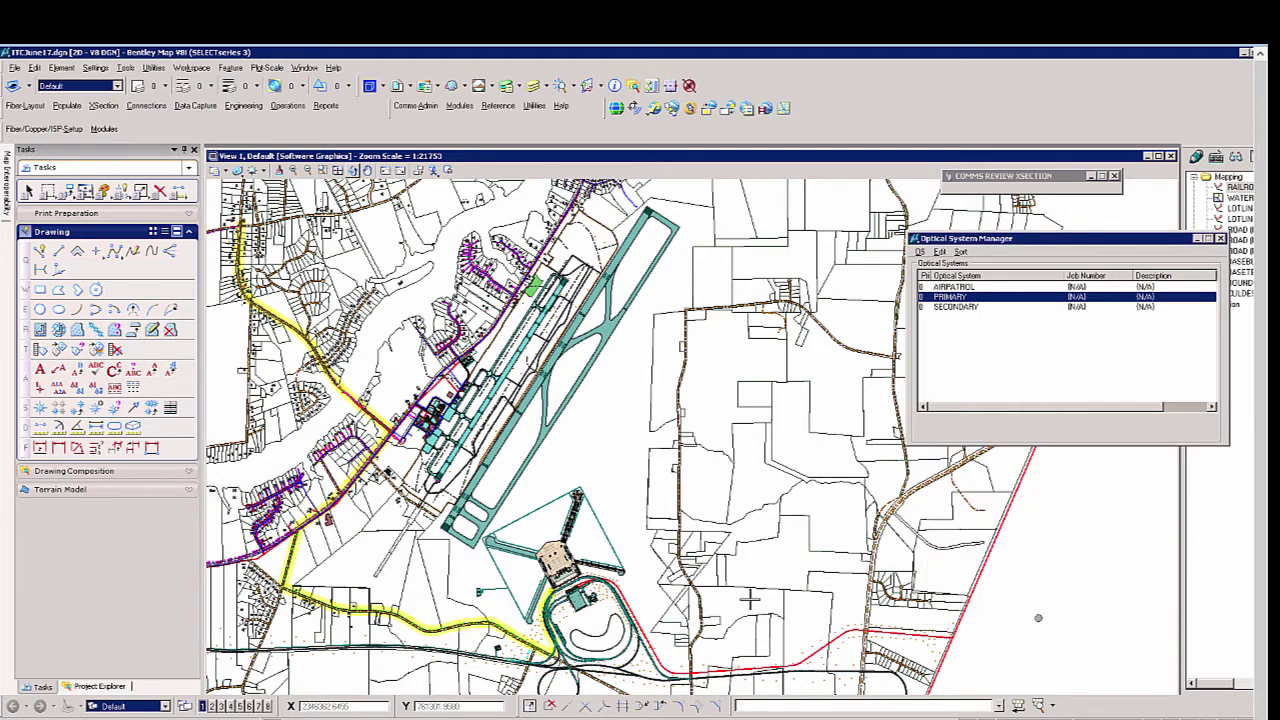
pyautogui.doubleClick(970, 309)
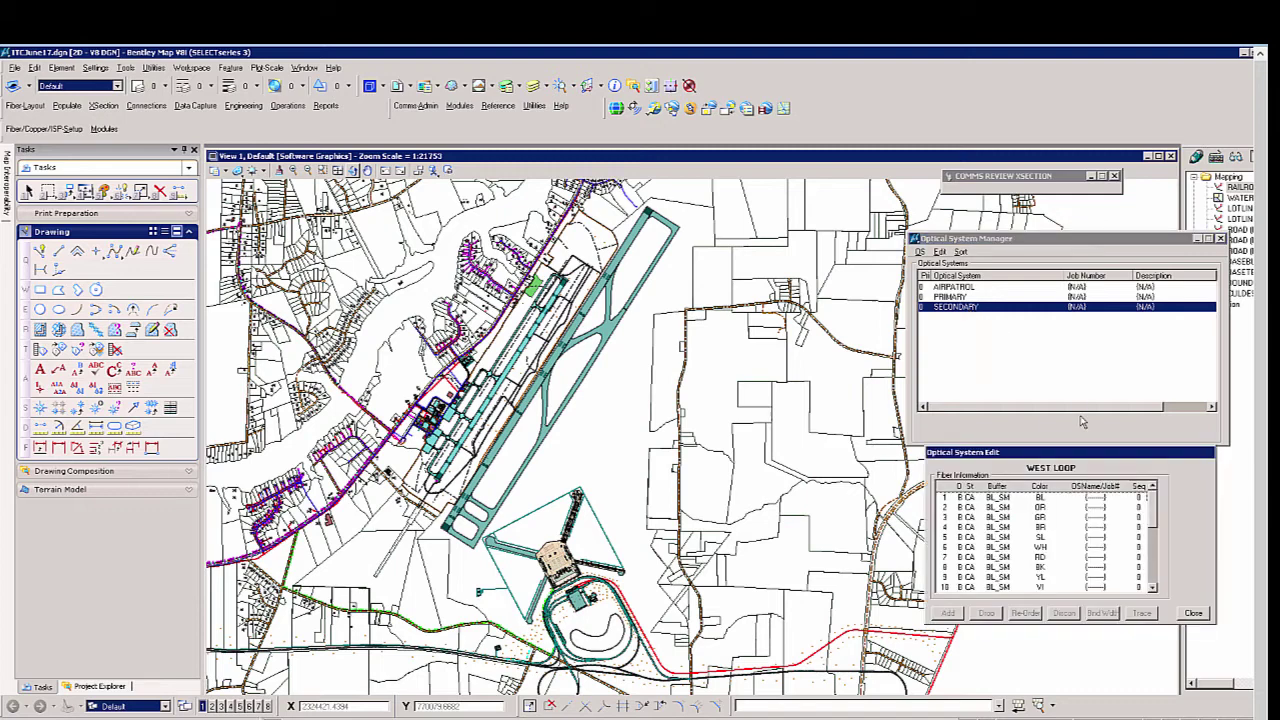
pyautogui.click(1152, 576)
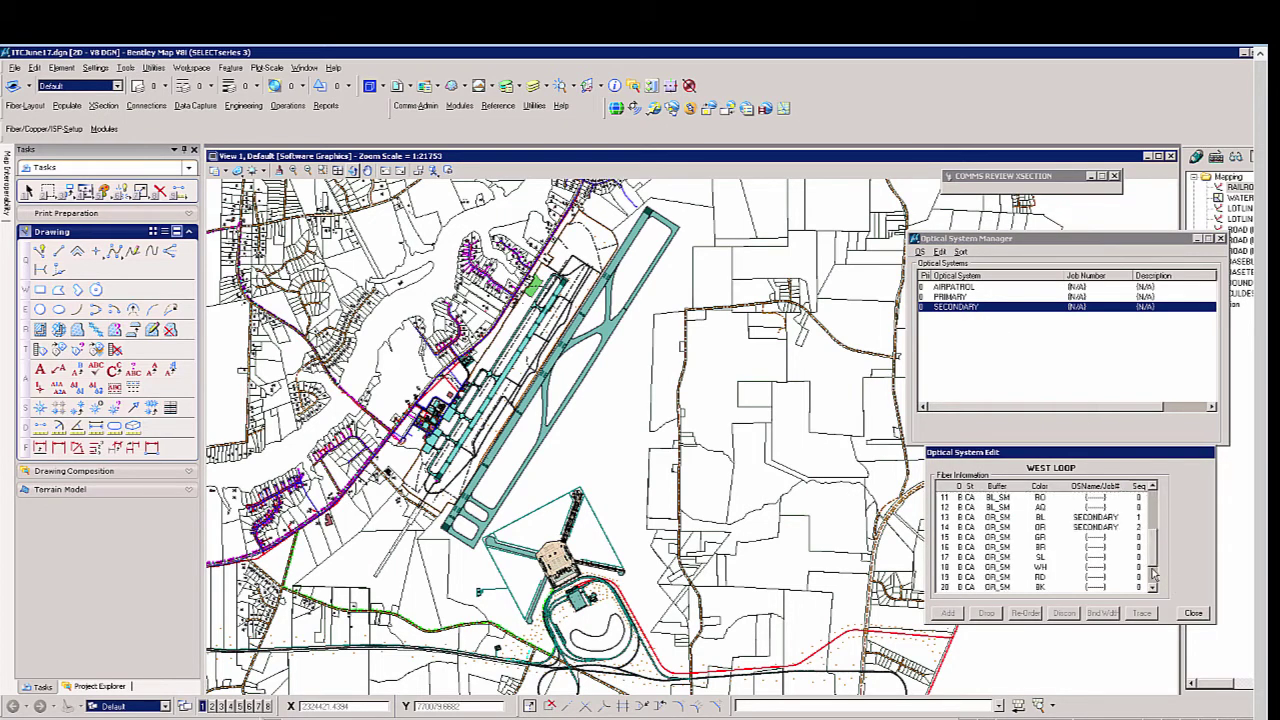
pyautogui.click(1110, 519)
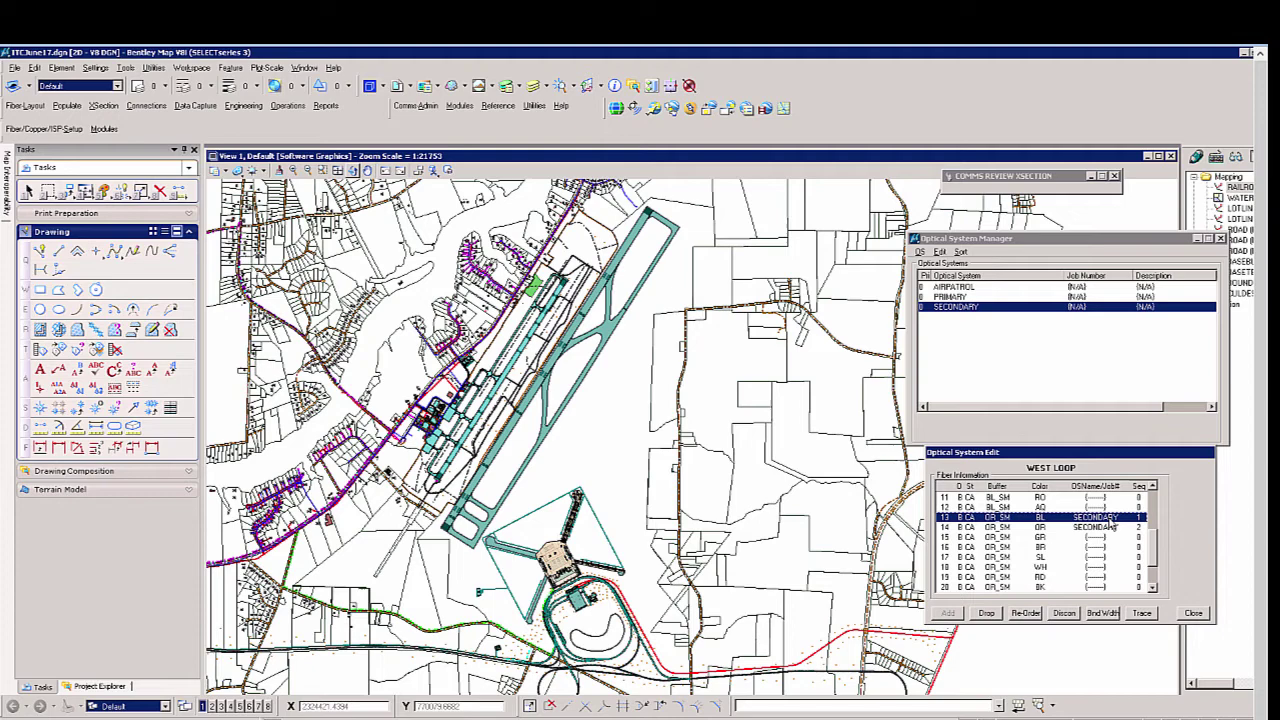
pyautogui.click(1142, 614)
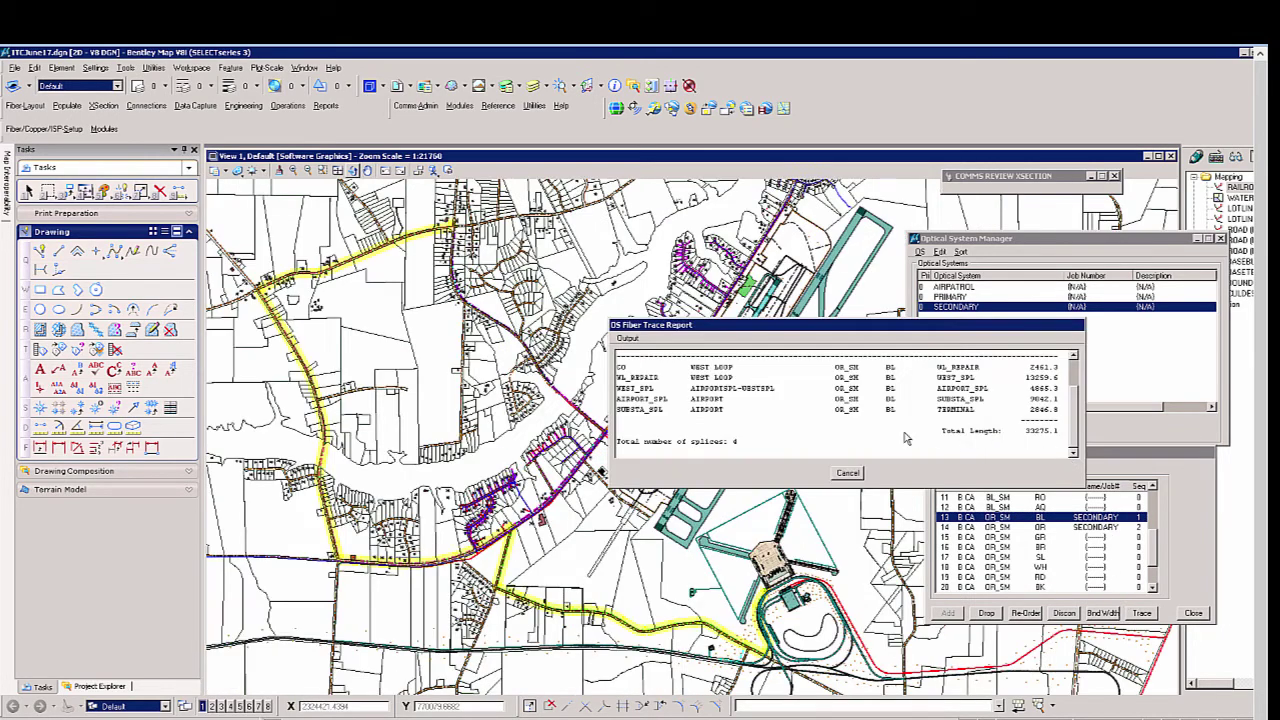
pyautogui.click(848, 474)
# Clear the trace highlight and switch to the Airport Splice saved view
pyautogui.click(488, 88)
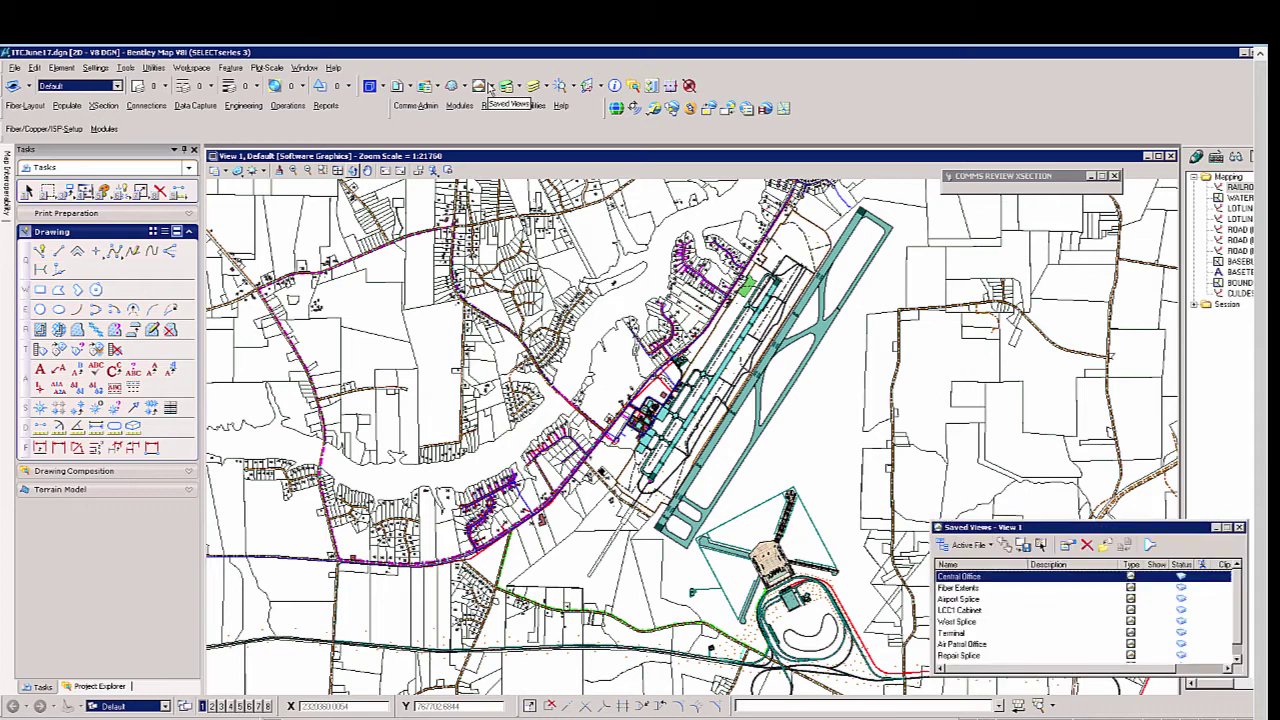
pyautogui.click(490, 88)
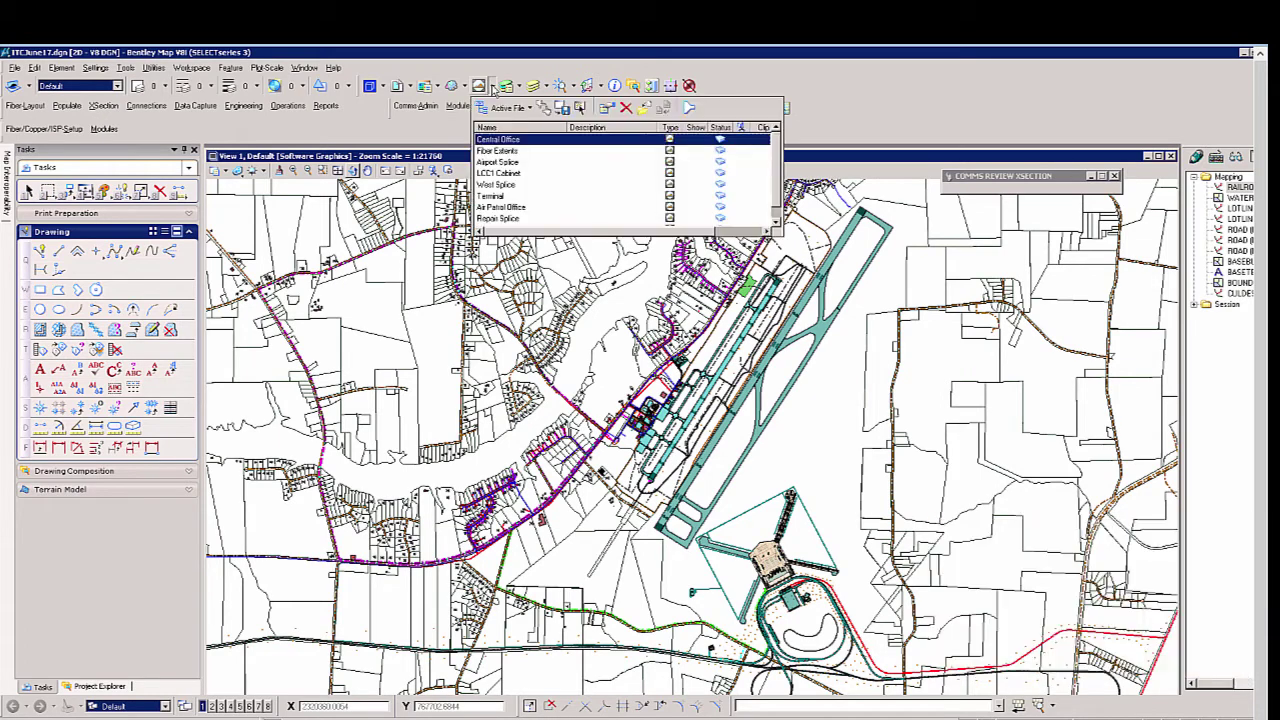
pyautogui.click(509, 162)
pyautogui.doubleClick(509, 162)
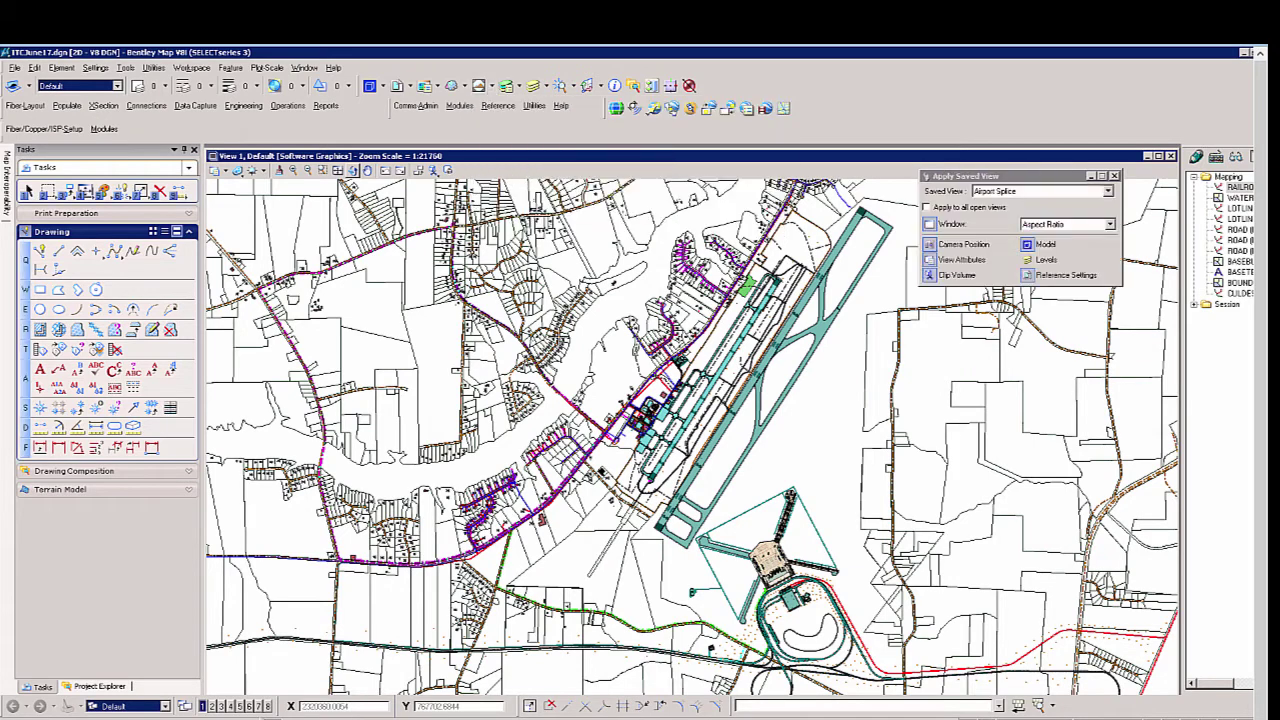
pyautogui.click(576, 448)
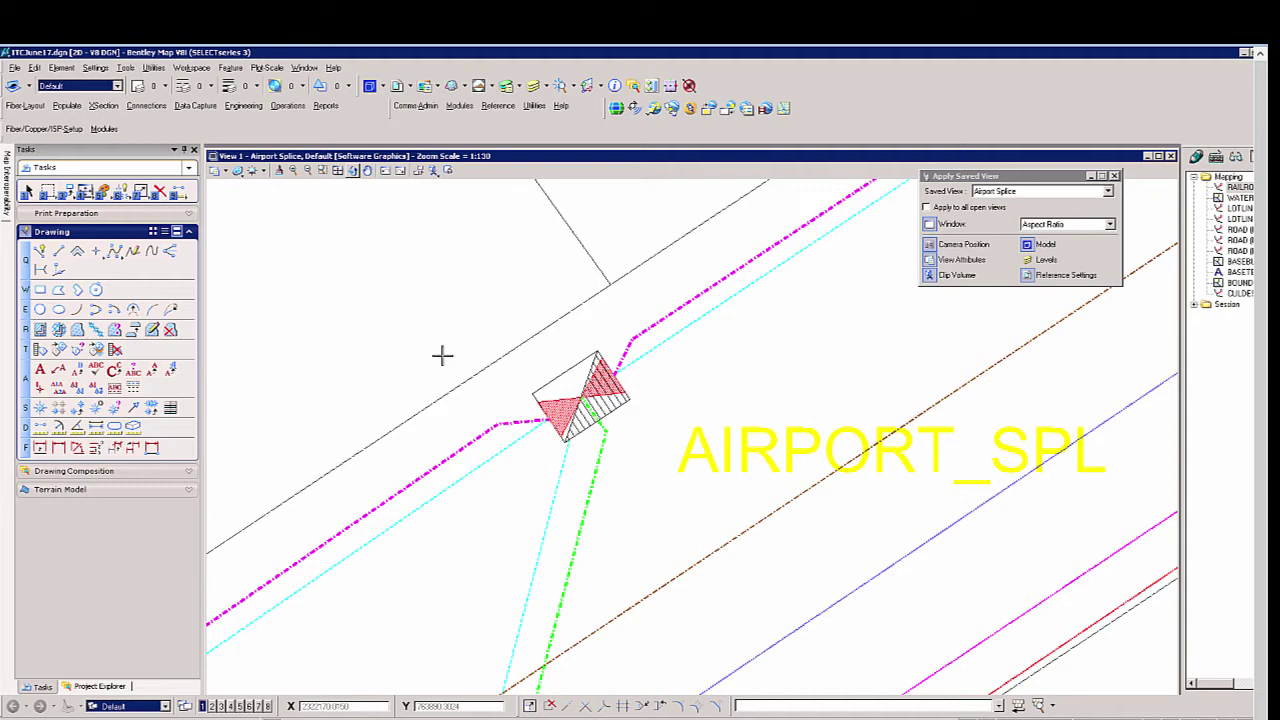
# Inspect AIRPORT_SPL connections with LCC1-AIRPORTSPL as red side and AIRPORT as green side
pyautogui.click(146, 106)
pyautogui.click(146, 121)
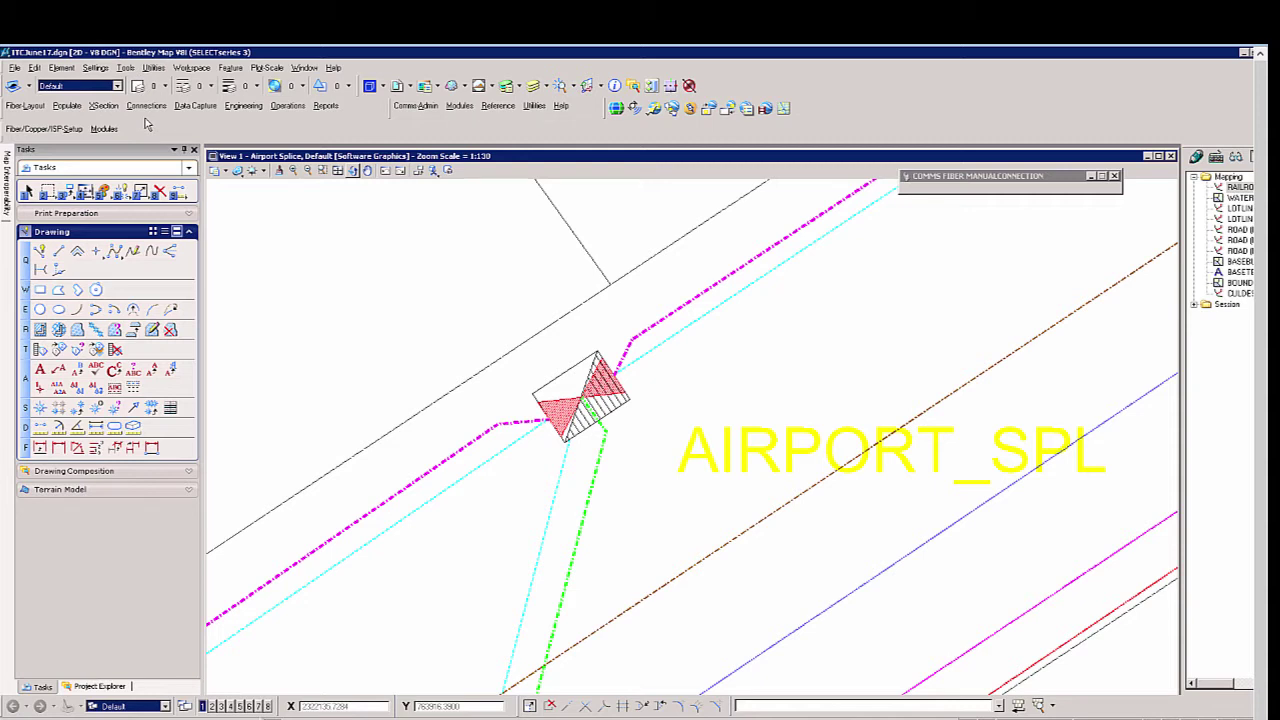
pyautogui.click(547, 399)
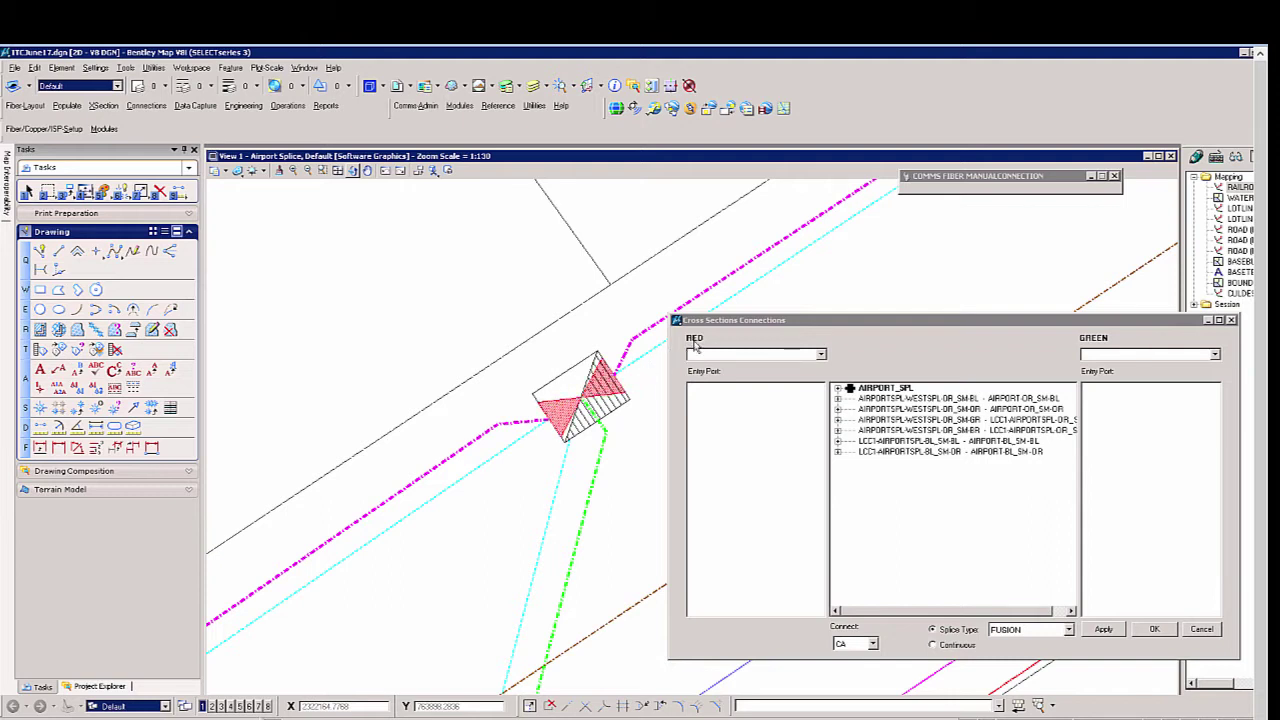
pyautogui.click(821, 355)
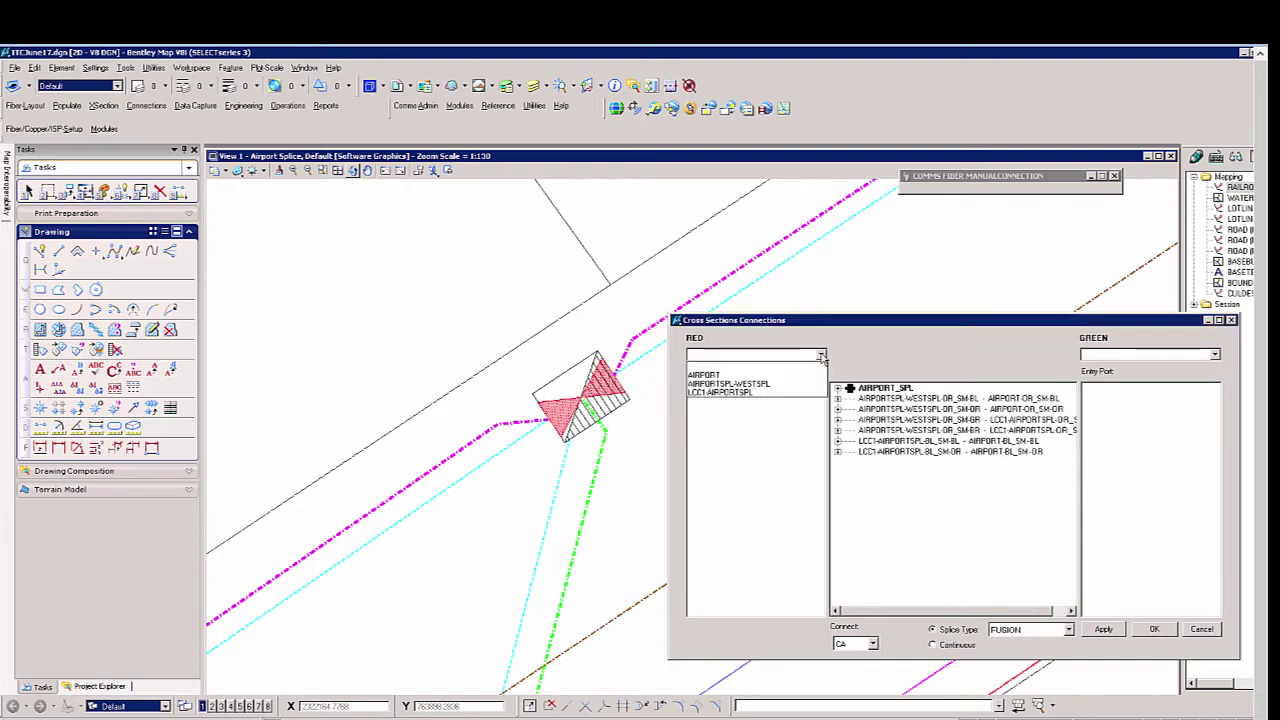
pyautogui.click(738, 393)
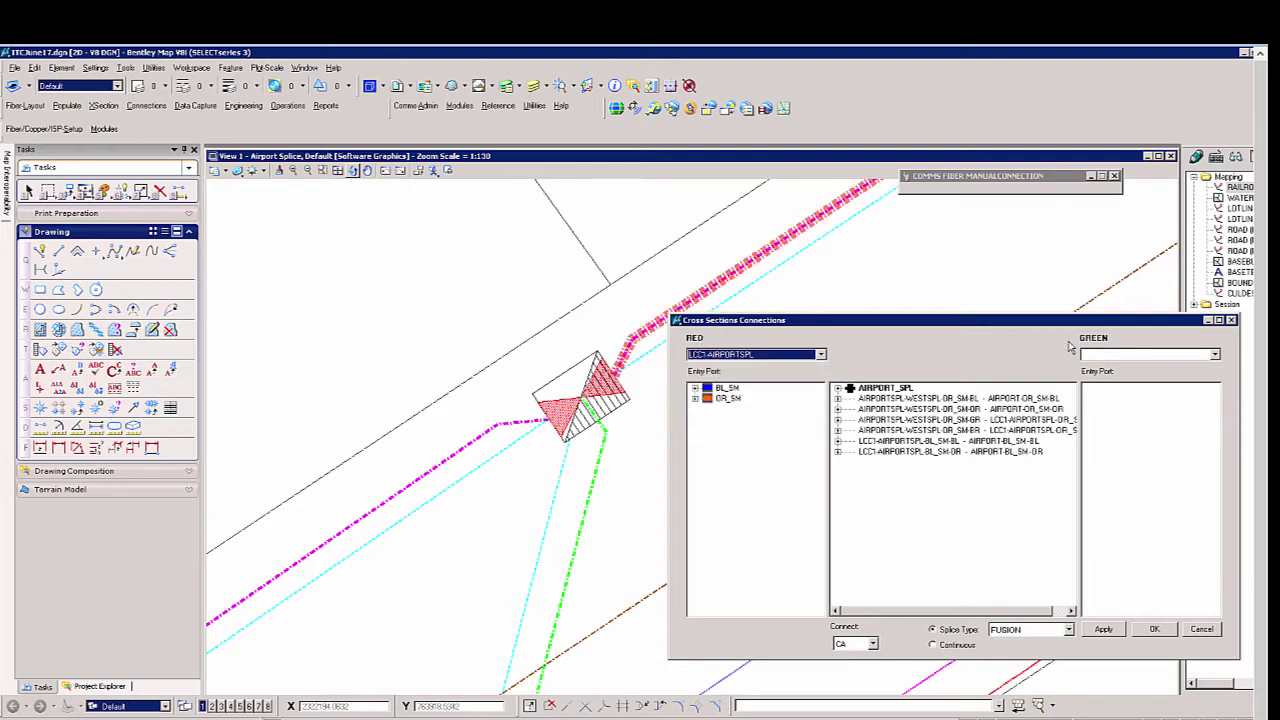
pyautogui.click(1101, 356)
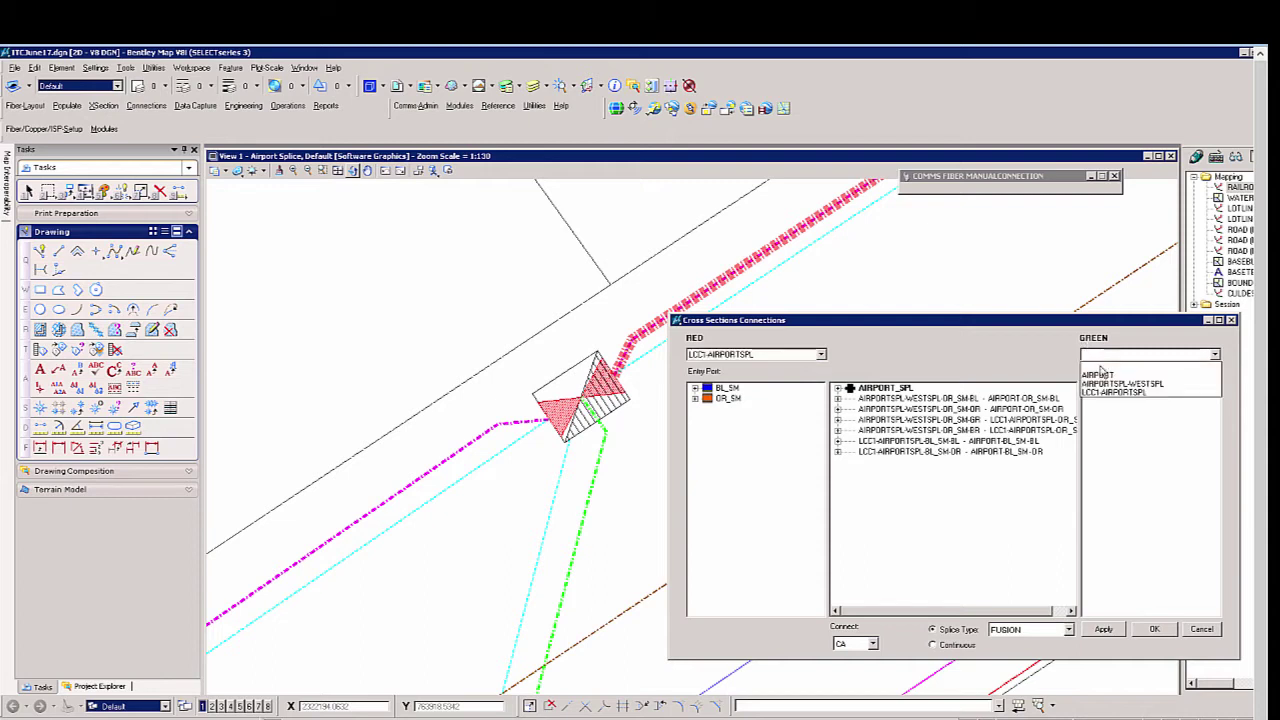
pyautogui.click(1098, 374)
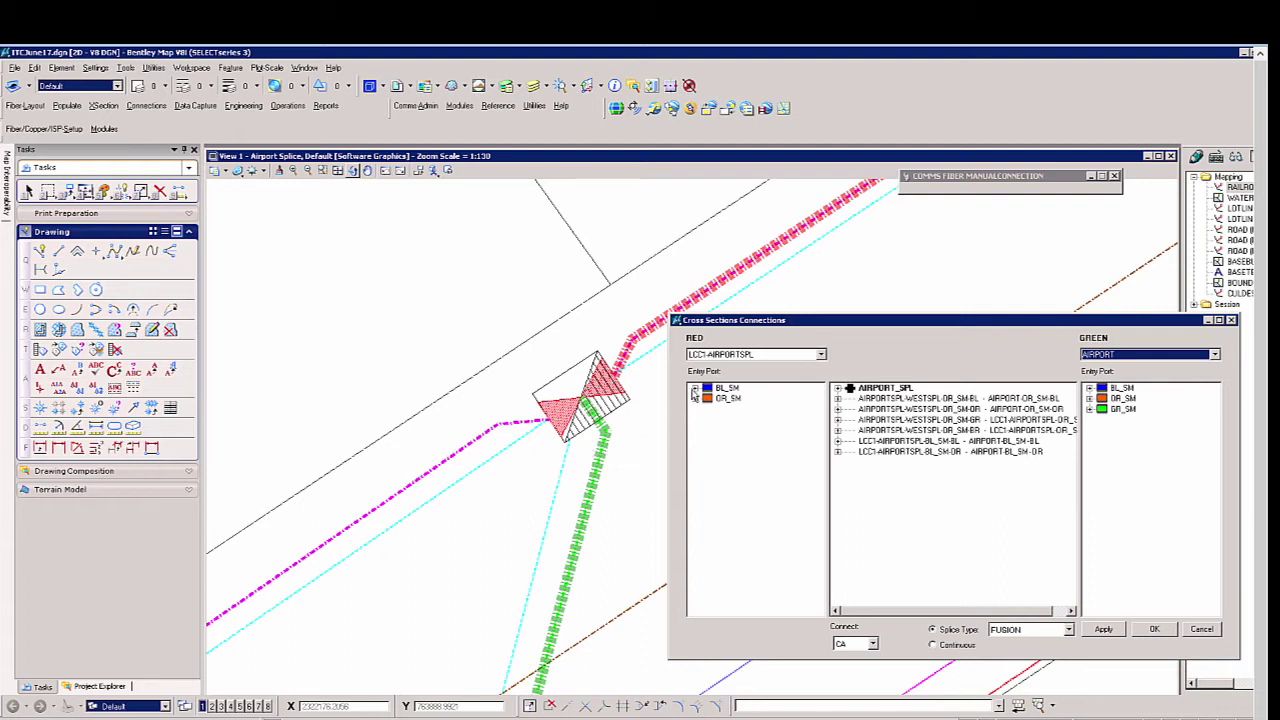
# Trace the splices of red fibres 1:BL and 2:OR and green fibres 13:BL and 14:OR
pyautogui.click(694, 392)
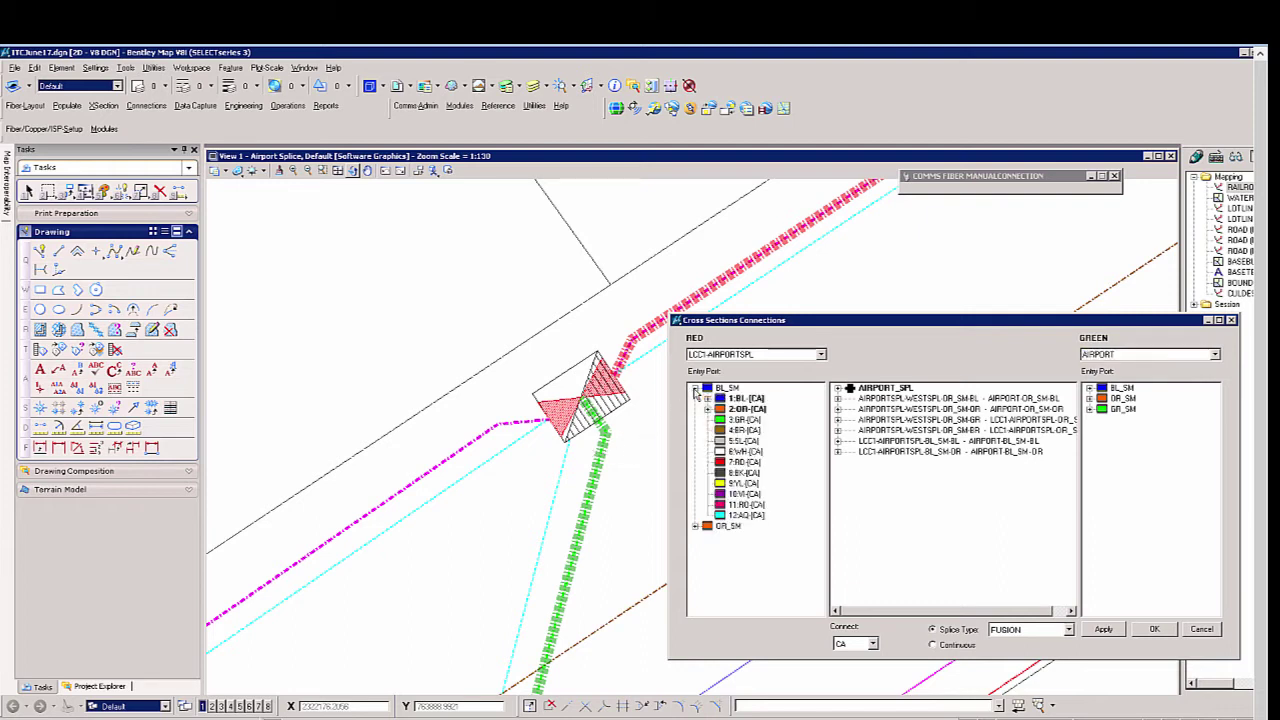
pyautogui.click(722, 389)
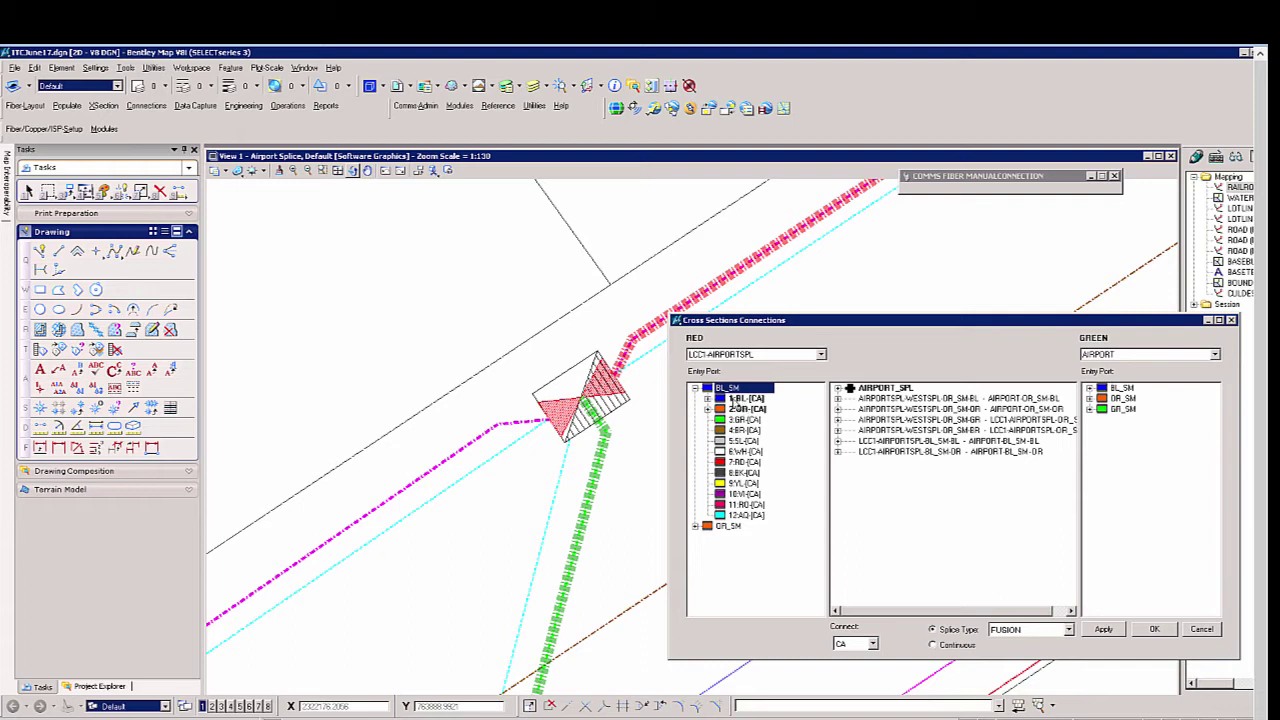
pyautogui.click(707, 398)
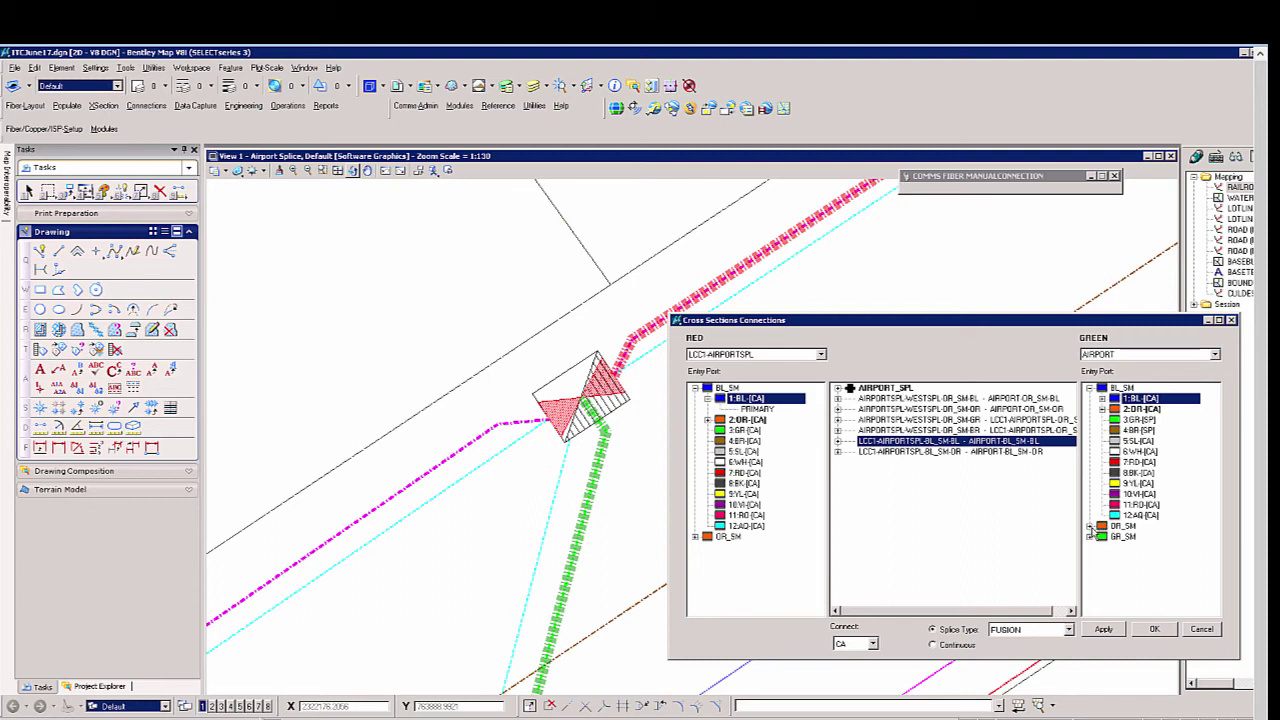
pyautogui.click(1091, 527)
pyautogui.click(1102, 494)
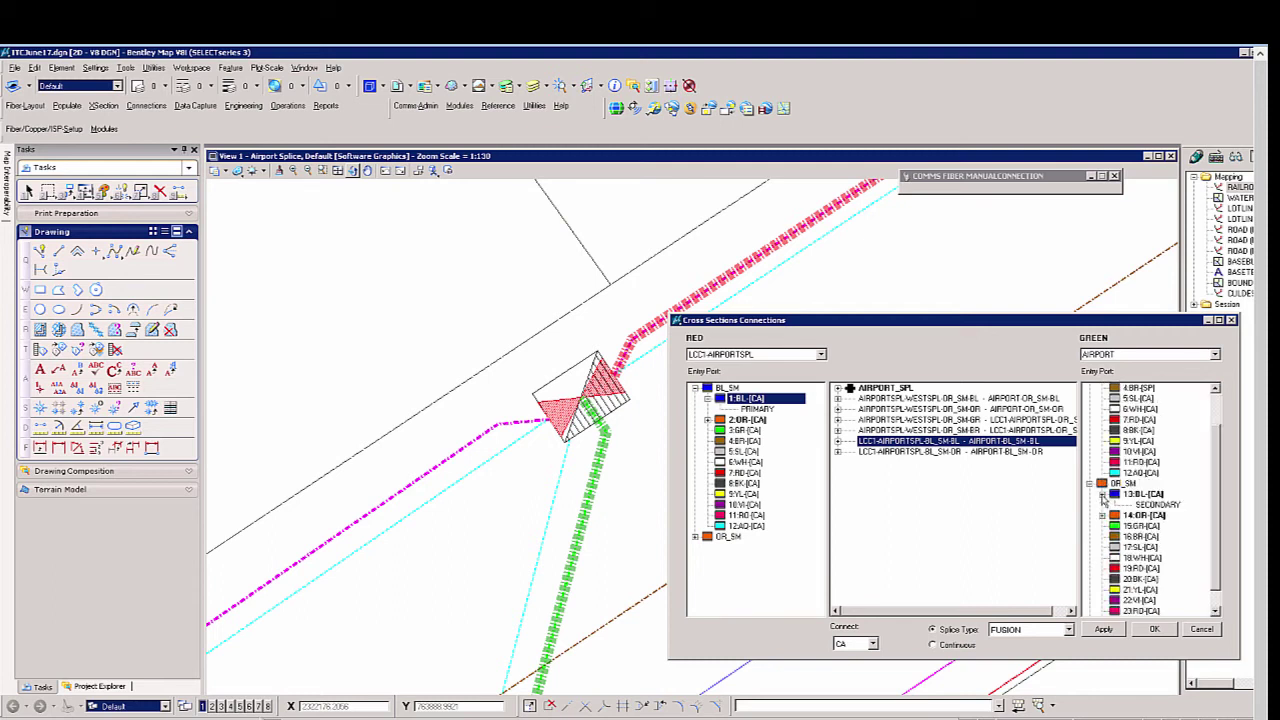
pyautogui.click(1102, 515)
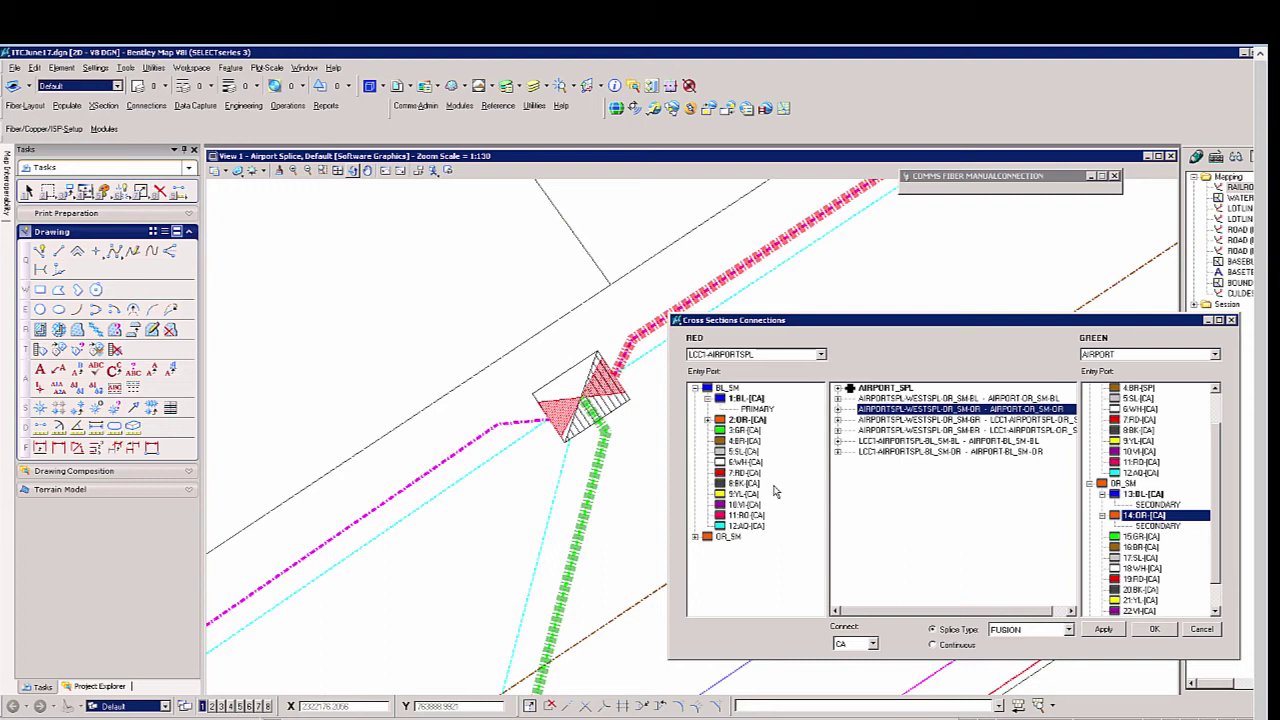
pyautogui.click(707, 421)
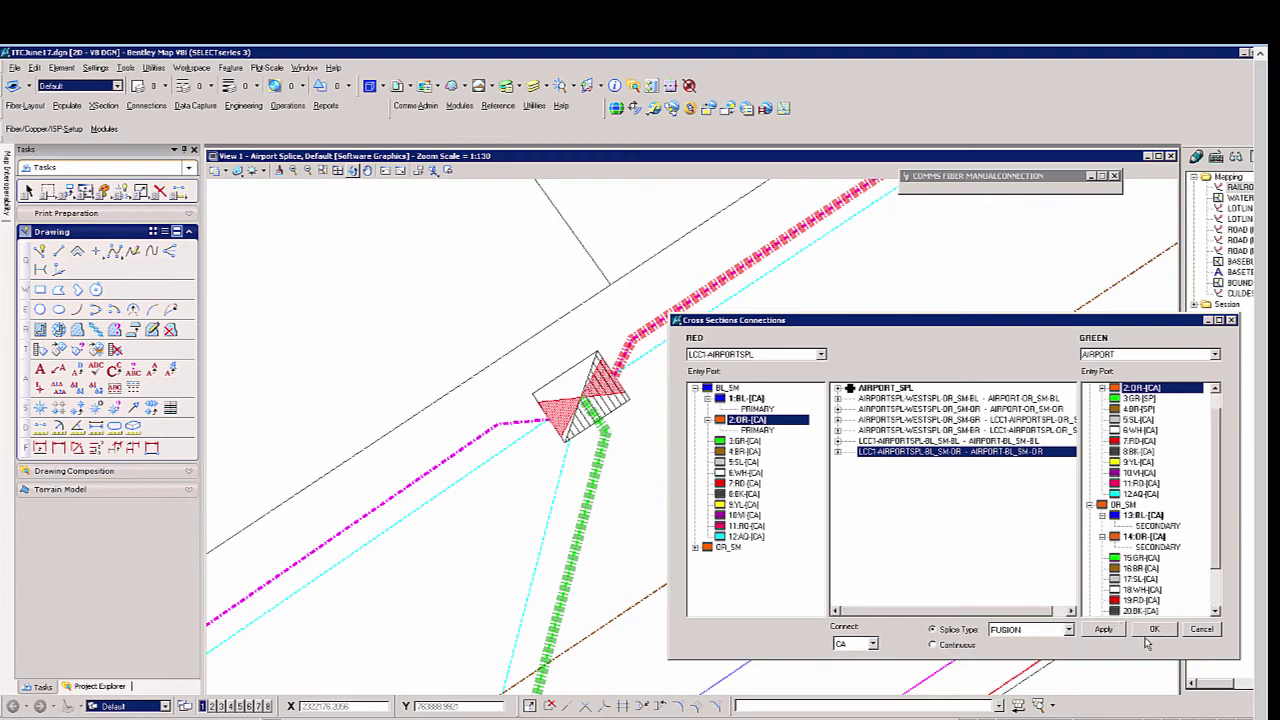
# Close Cross Sections Connections and apply the Terminal saved view
pyautogui.click(1203, 629)
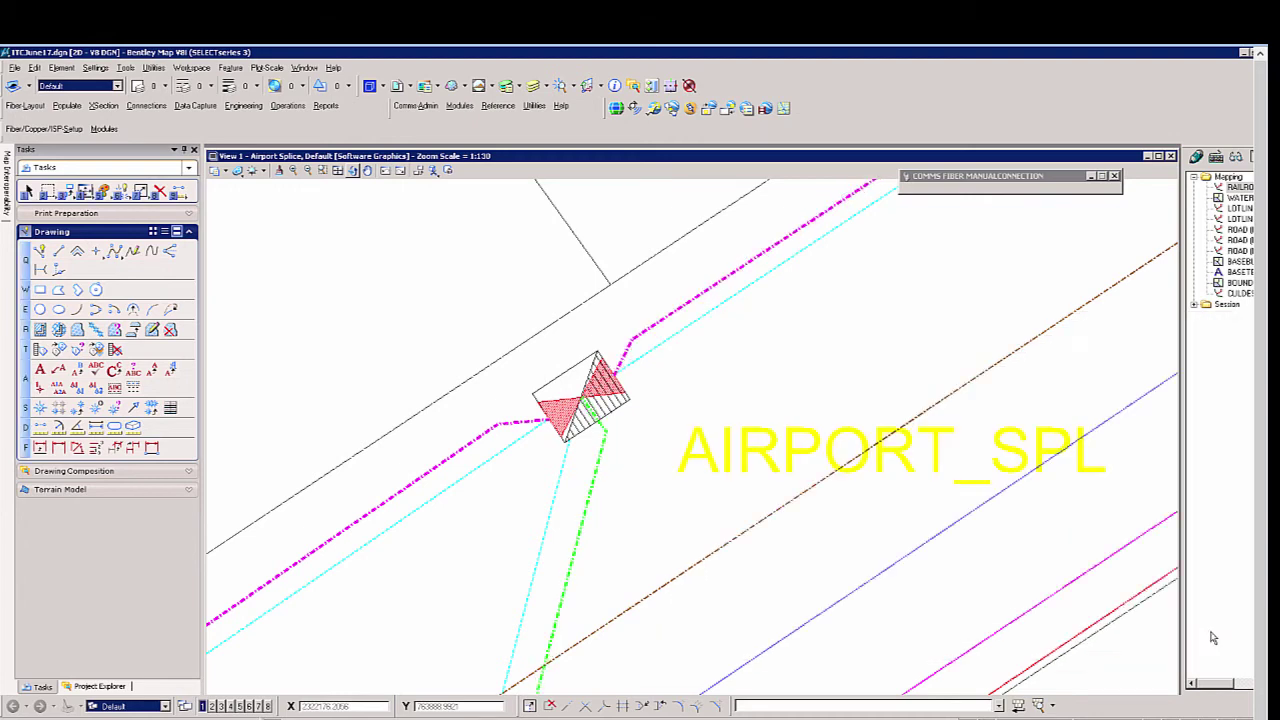
pyautogui.click(491, 87)
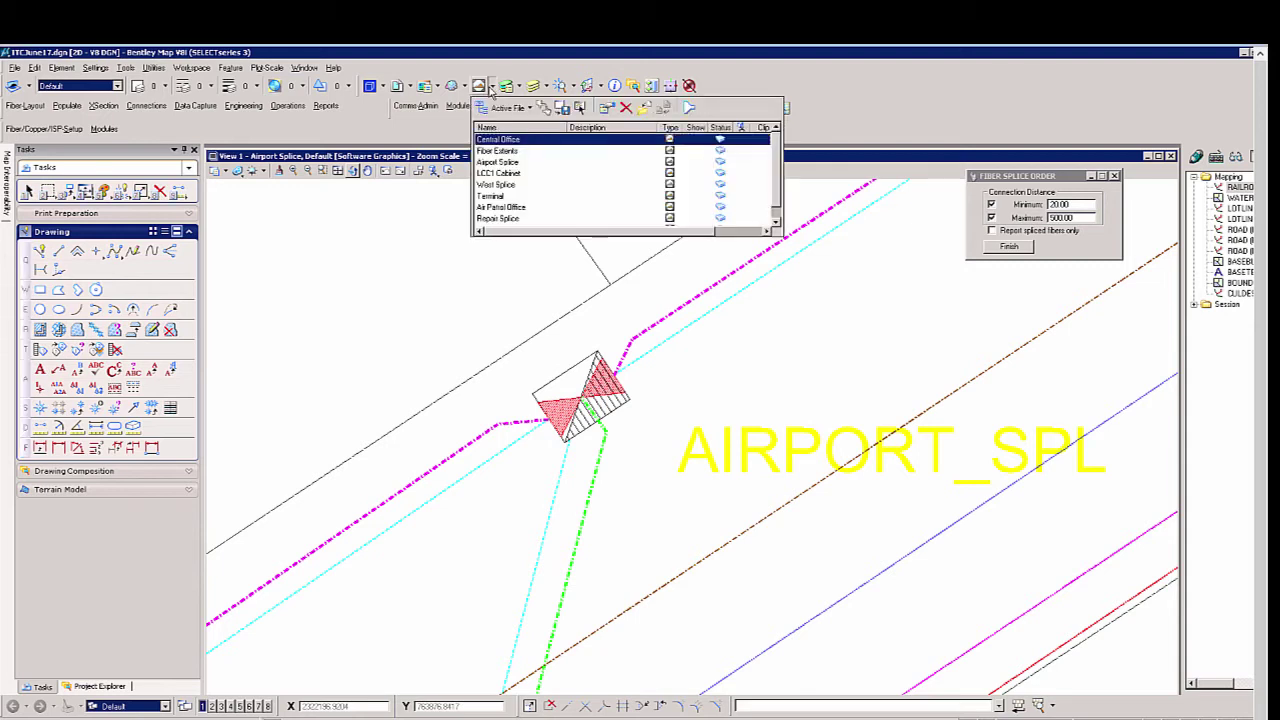
pyautogui.click(493, 197)
pyautogui.click(534, 317)
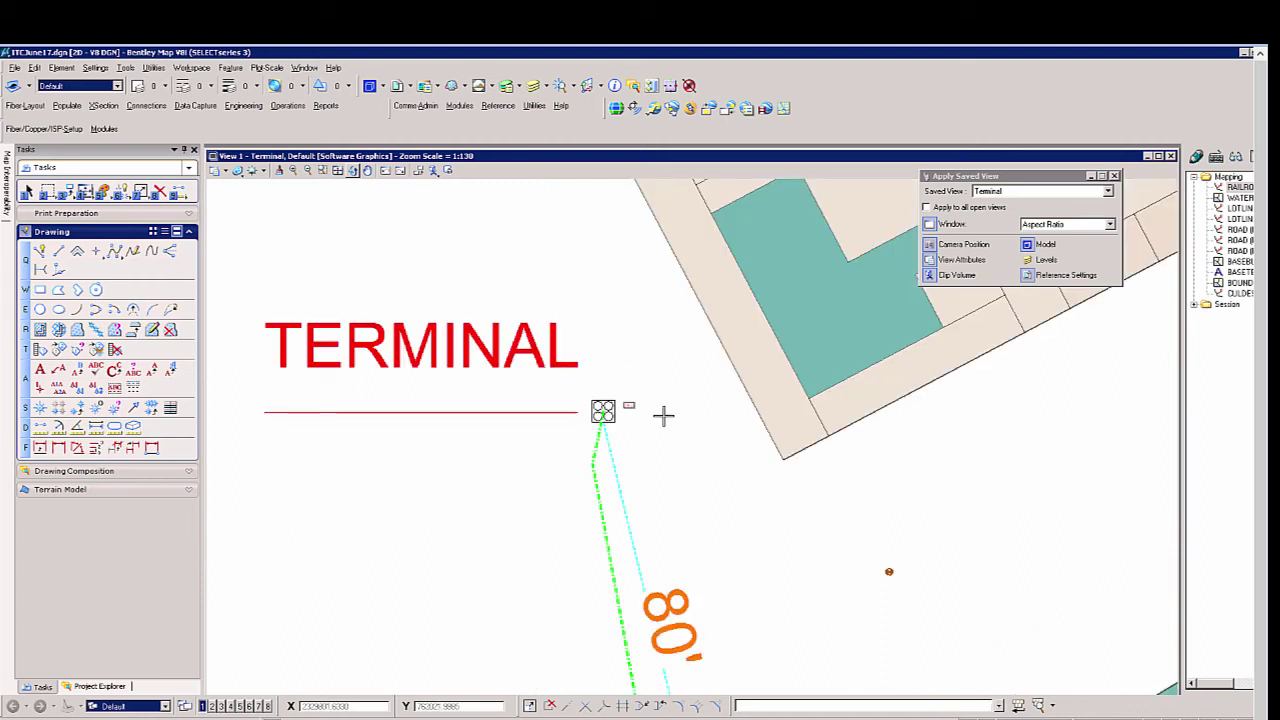
# Load the Inside Plant module and start the Inside Connect Outside tool
pyautogui.click(102, 130)
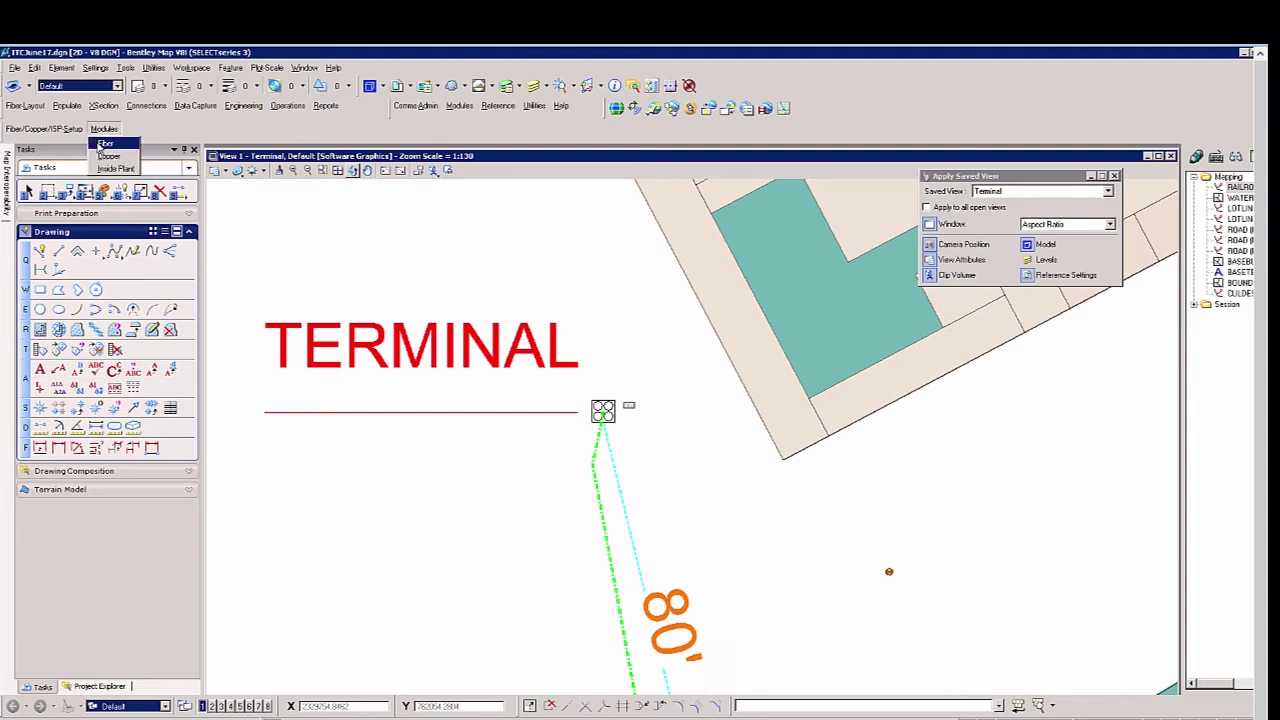
pyautogui.click(114, 168)
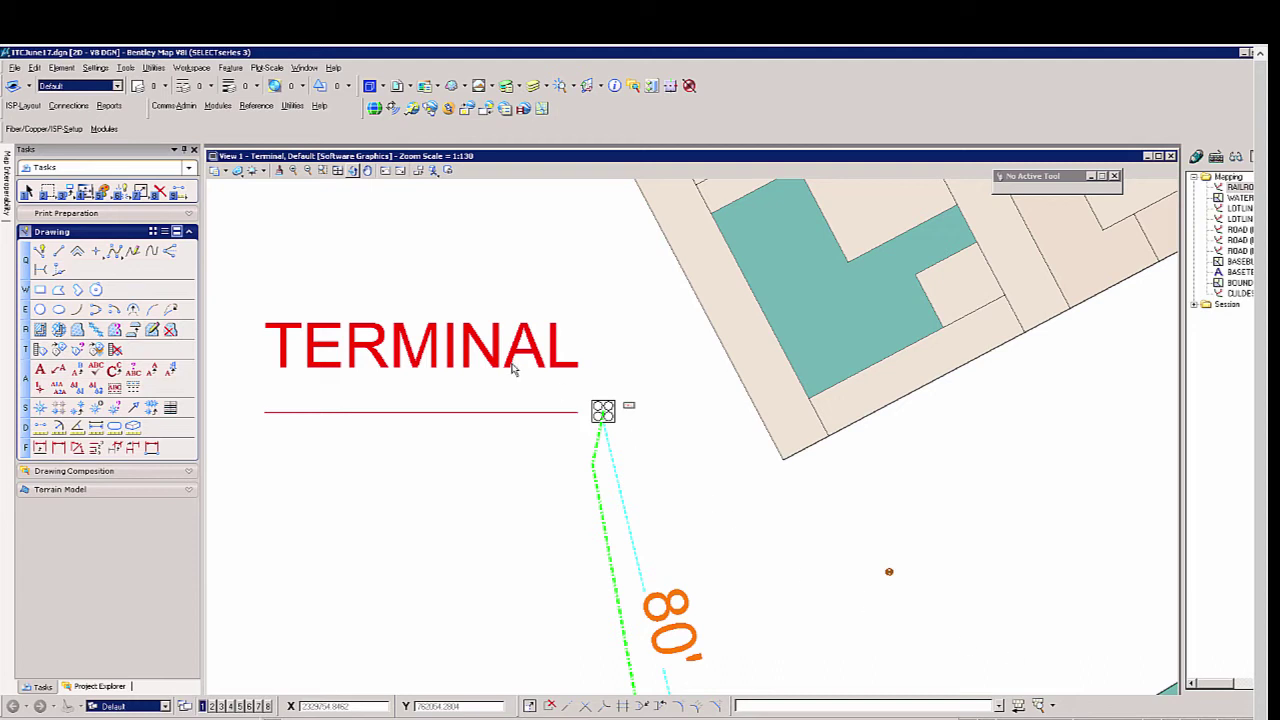
pyautogui.click(67, 106)
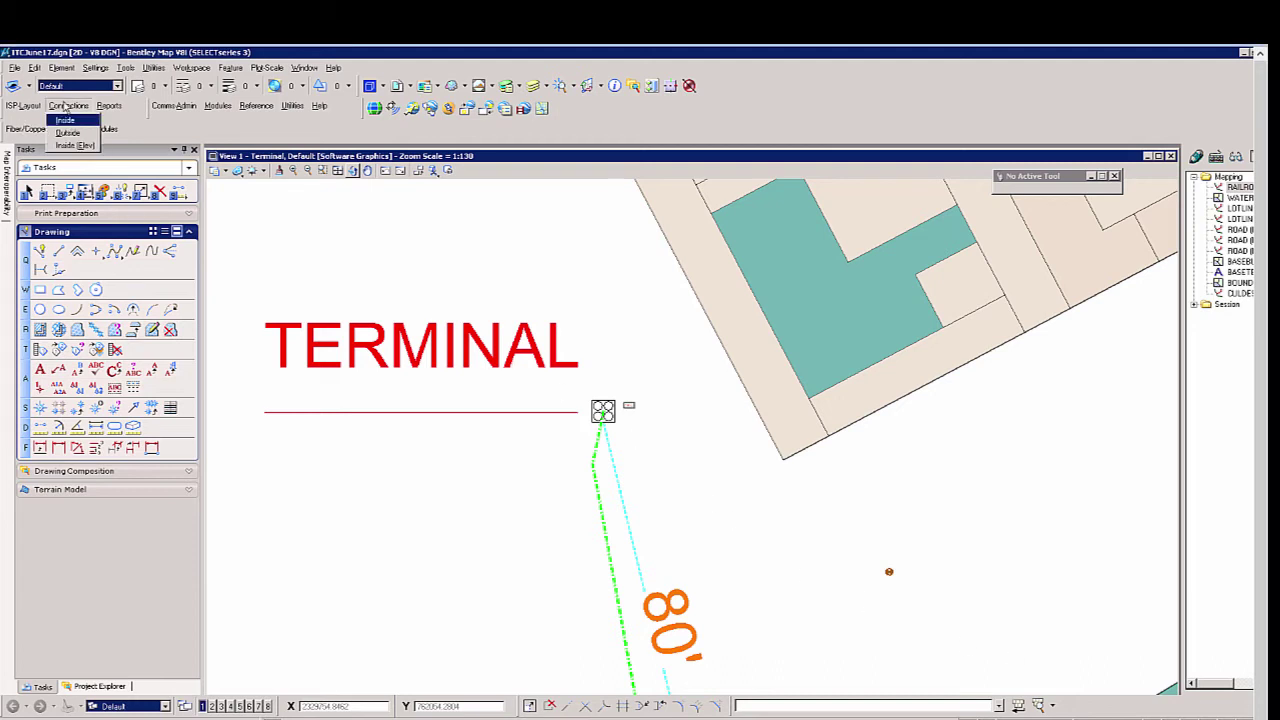
pyautogui.click(67, 132)
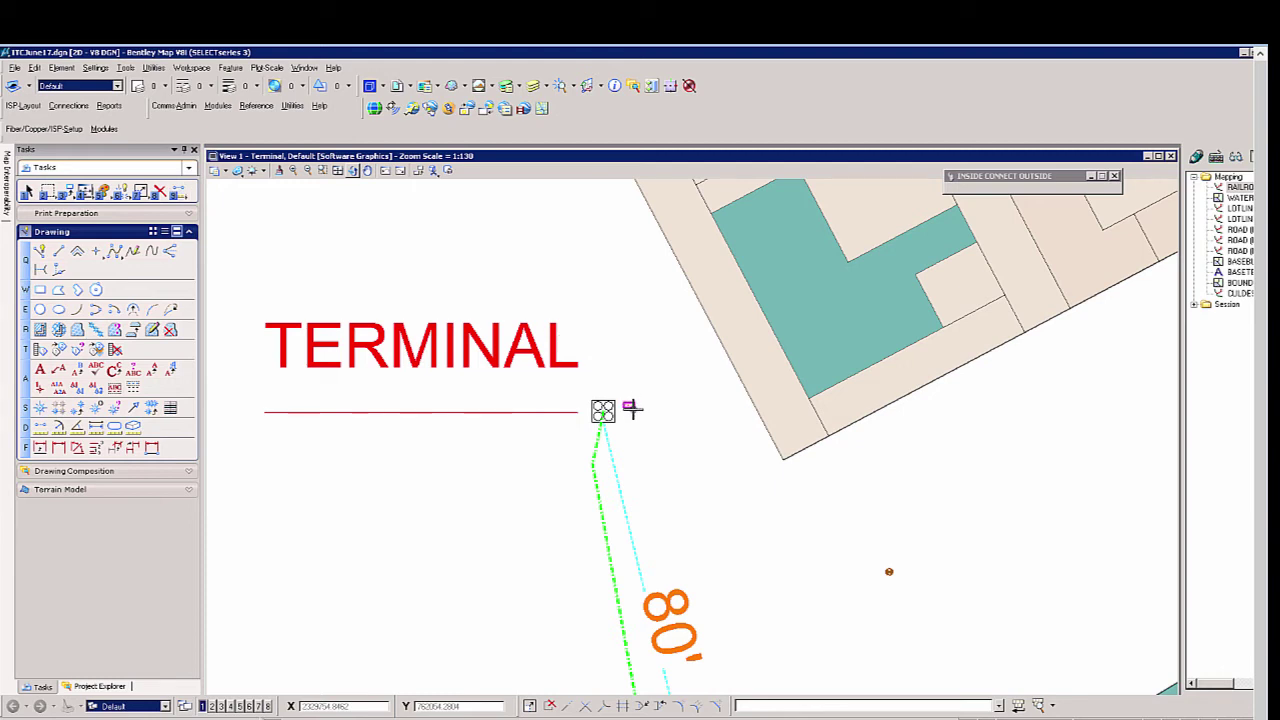
pyautogui.click(631, 406)
pyautogui.click(579, 250)
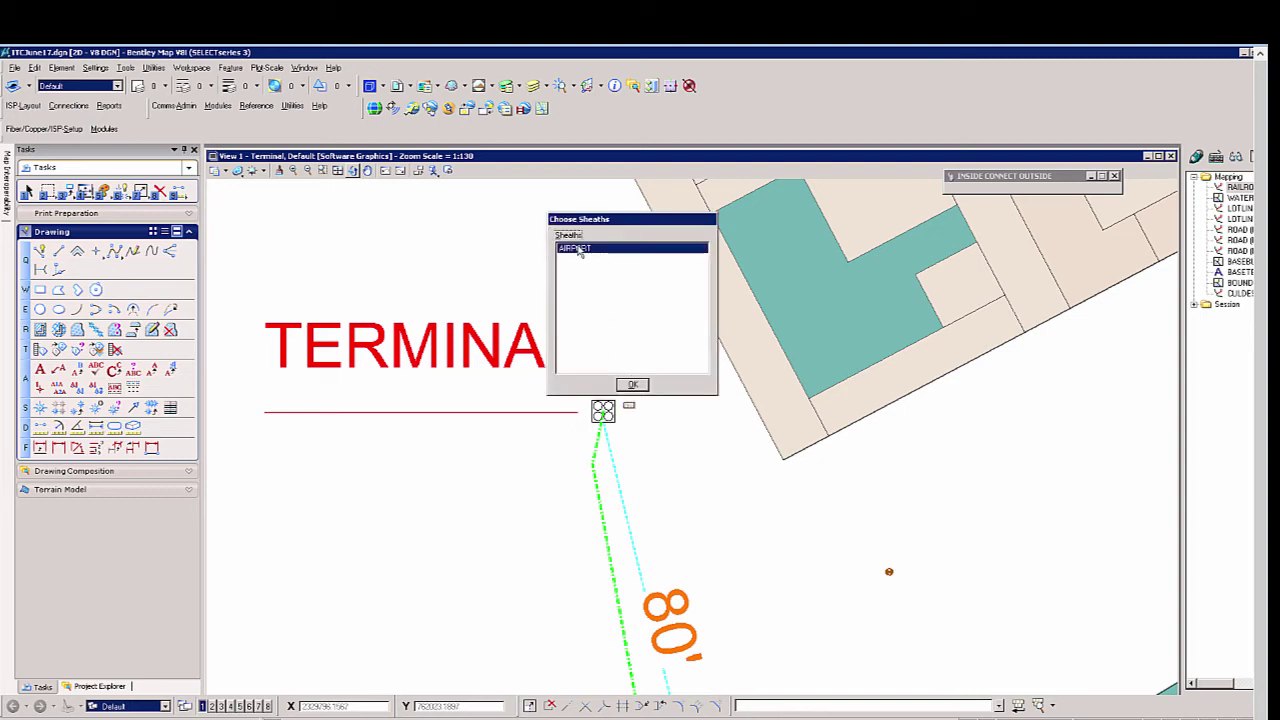
pyautogui.click(636, 386)
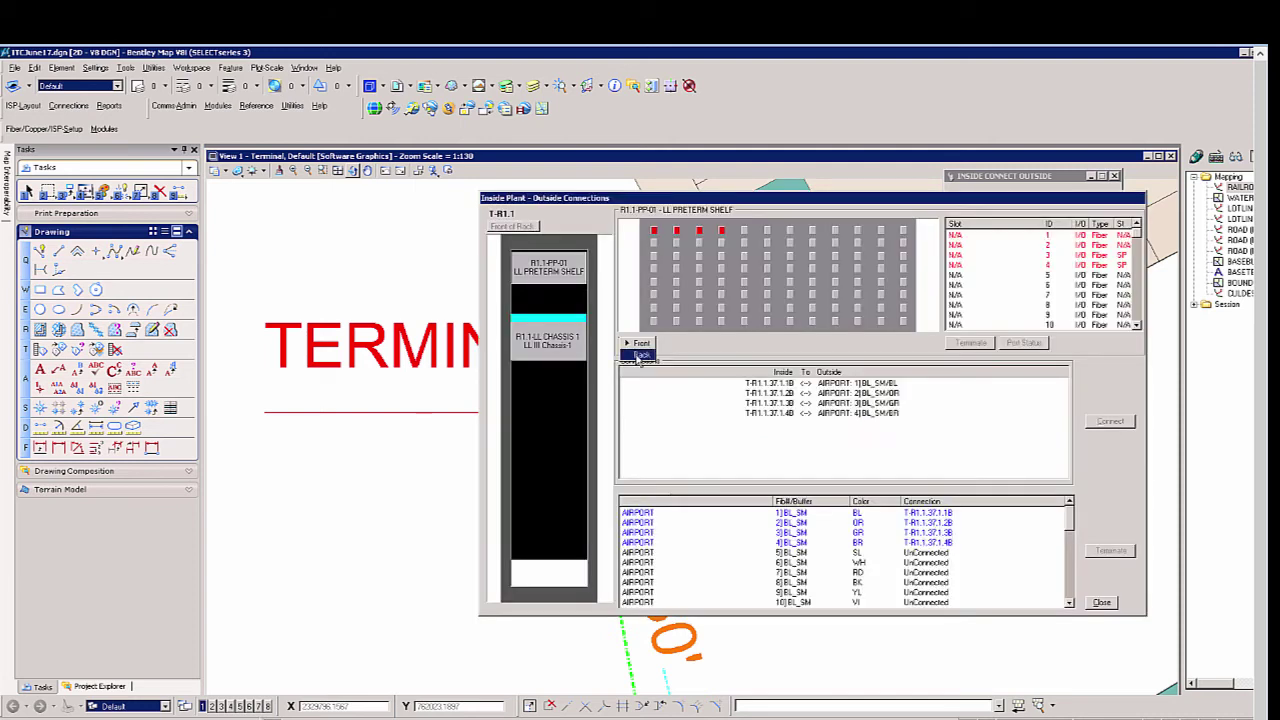
pyautogui.click(632, 345)
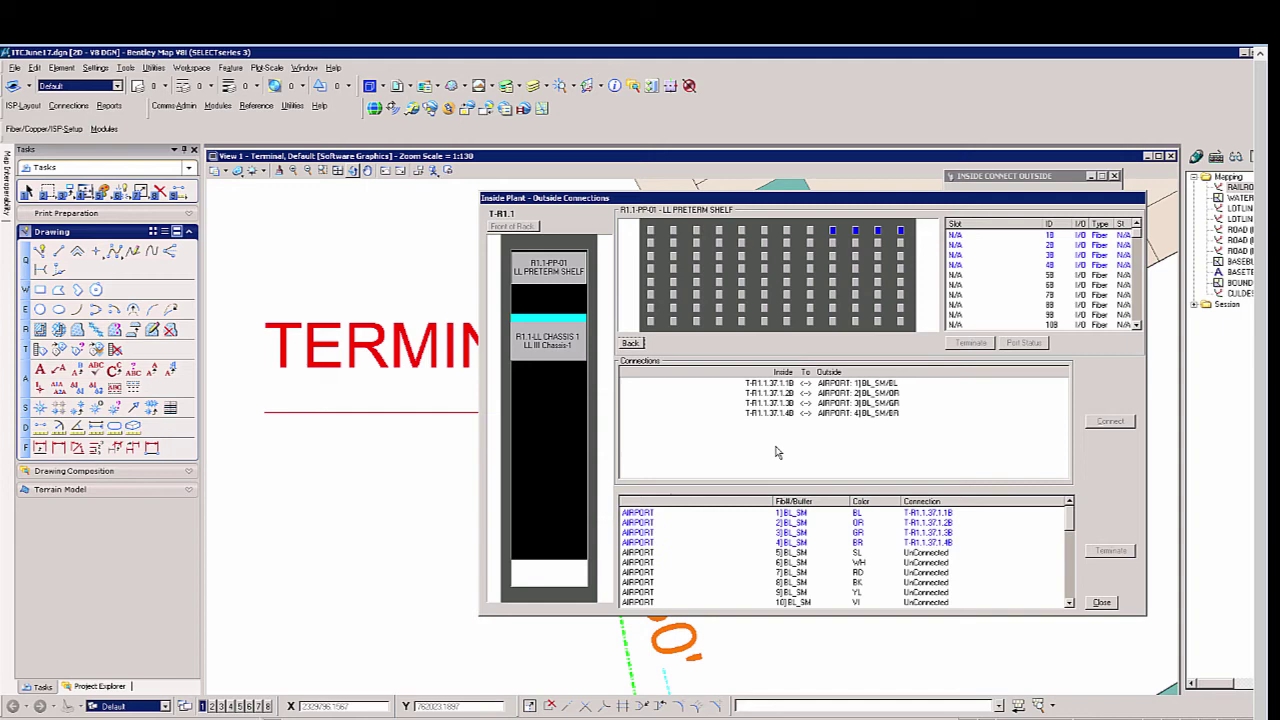
pyautogui.click(824, 385)
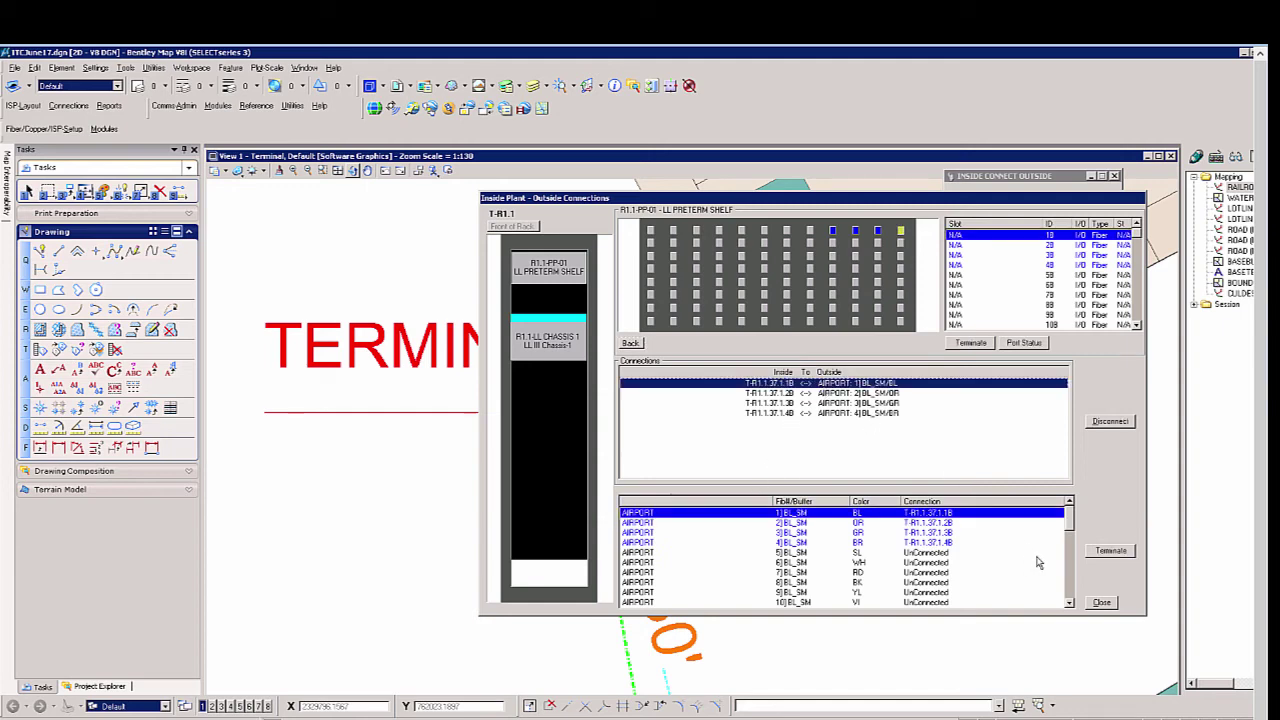
pyautogui.click(1106, 604)
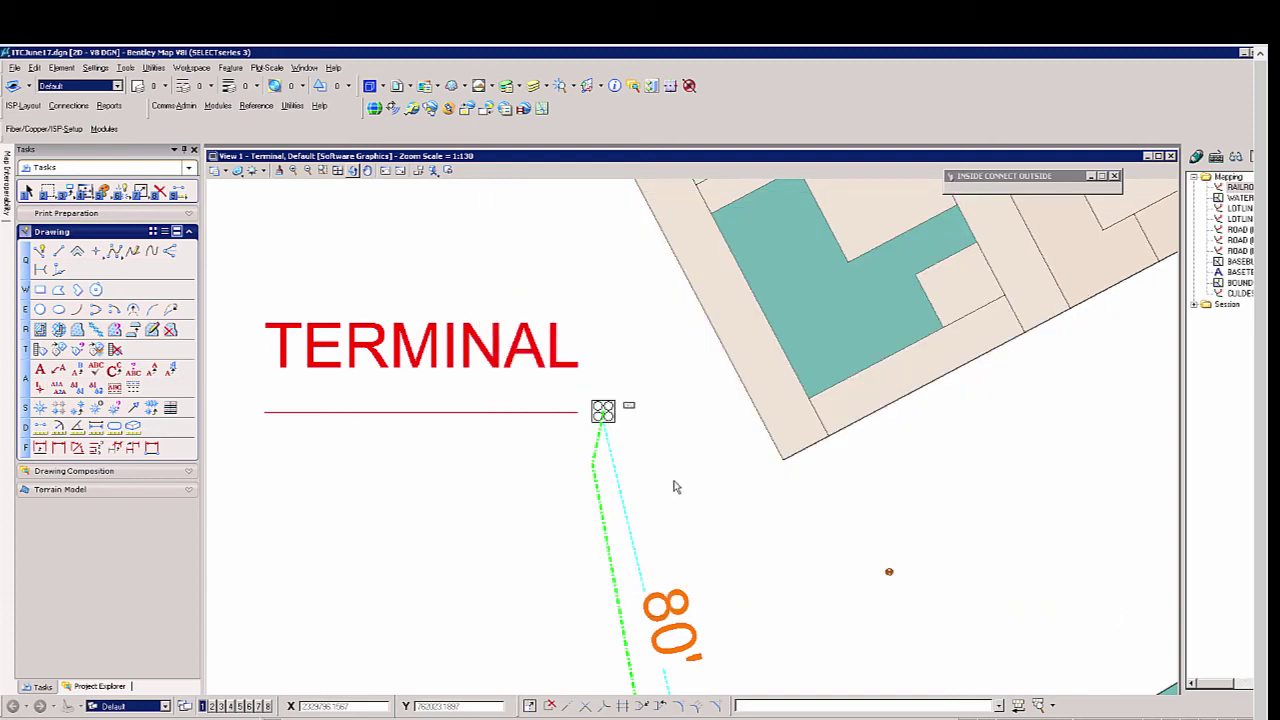
# Open inside connections for rack T-R1.1, pairing patch panel R1.1-PP-01 with R1.1-LL CHASSIS 1
pyautogui.click(68, 106)
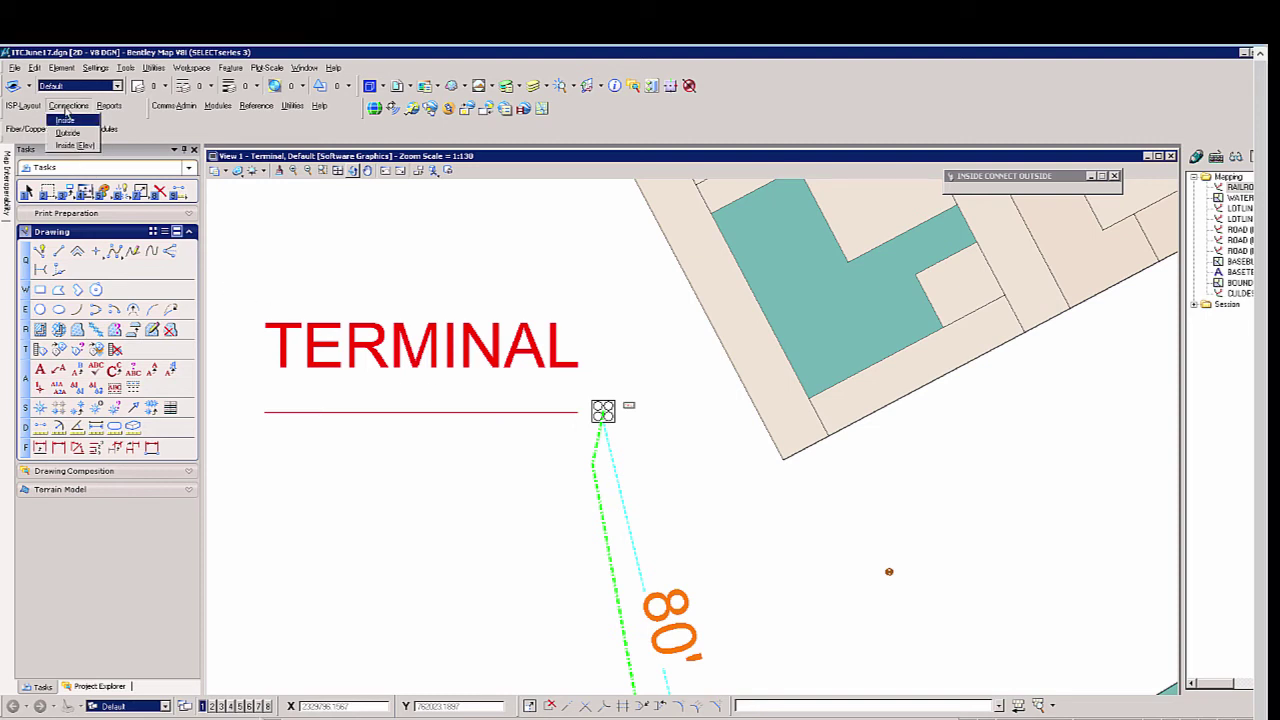
pyautogui.click(65, 120)
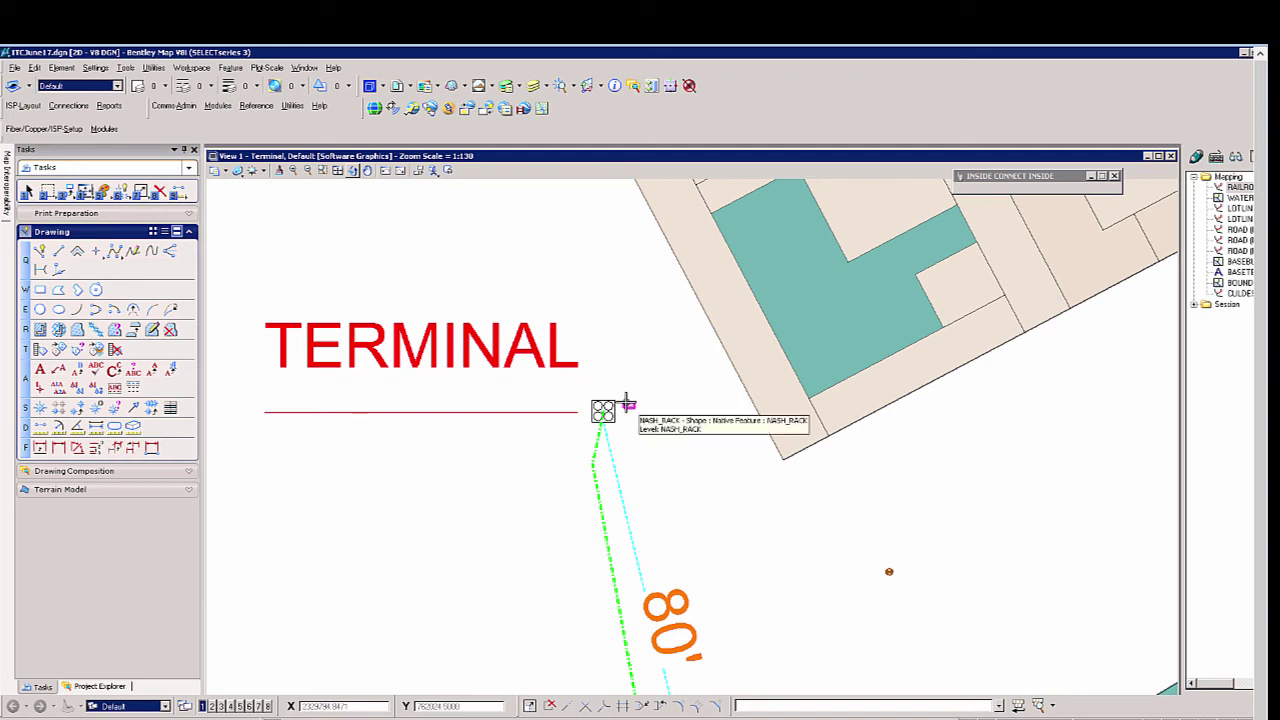
pyautogui.click(627, 403)
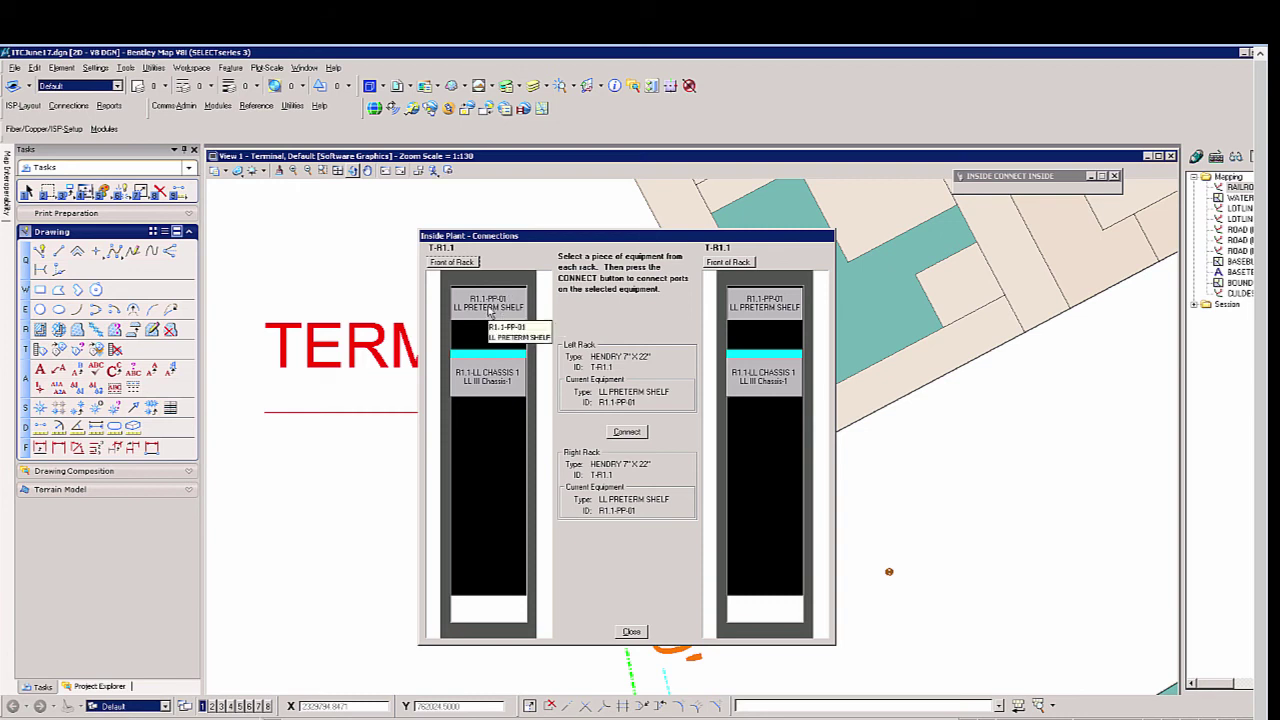
pyautogui.click(785, 381)
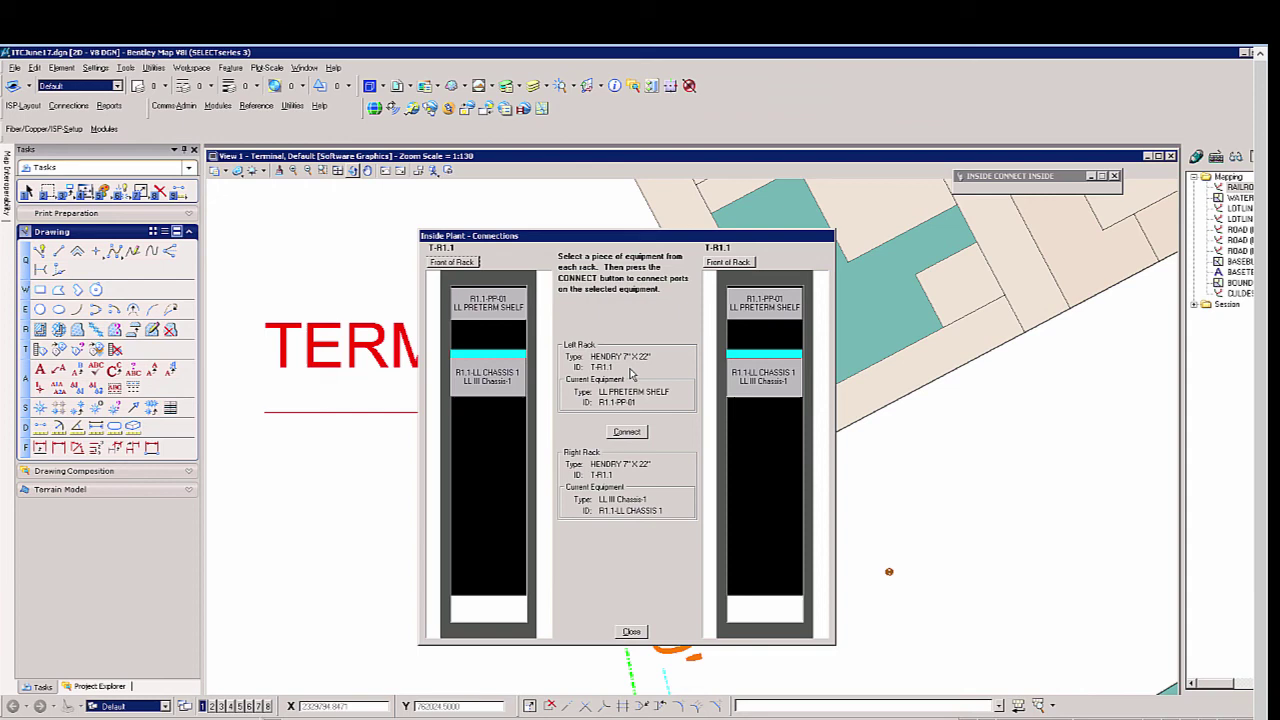
# List the port connections, yellow 6.00 cords R1.1-J1 to R1.1-J4, and view the first cord's details
pyautogui.click(626, 432)
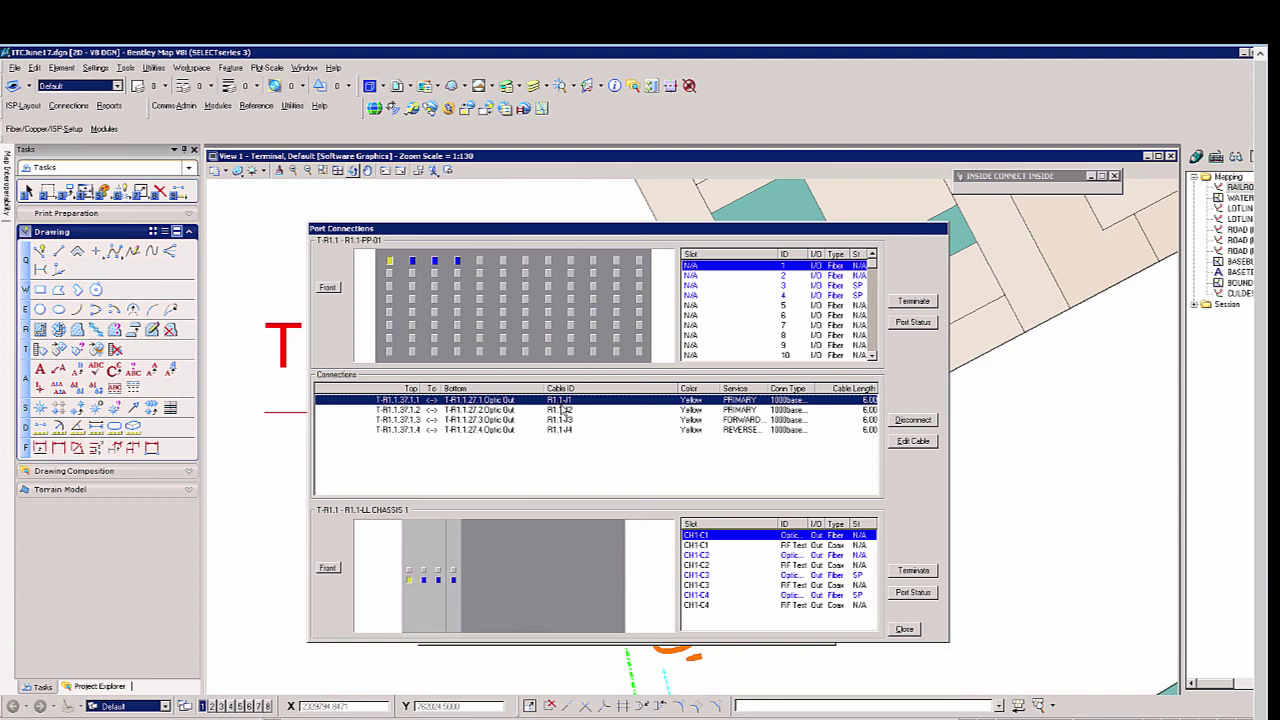
pyautogui.click(912, 444)
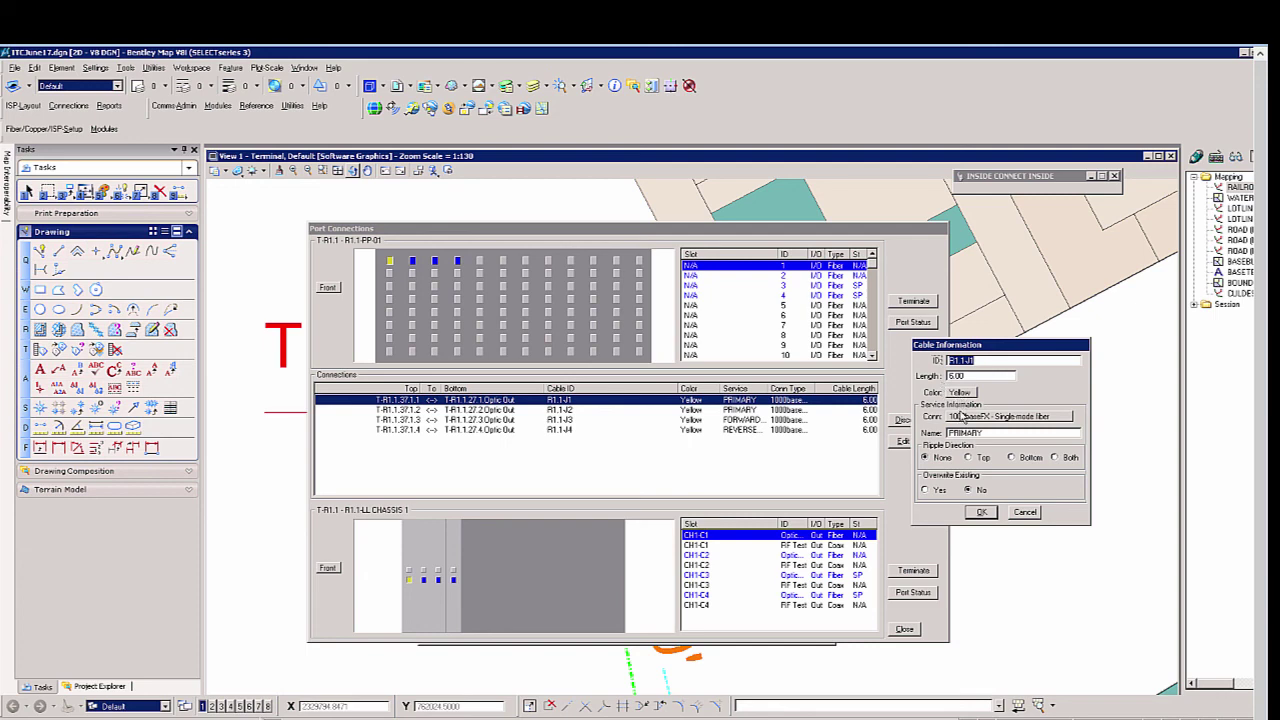
pyautogui.click(981, 512)
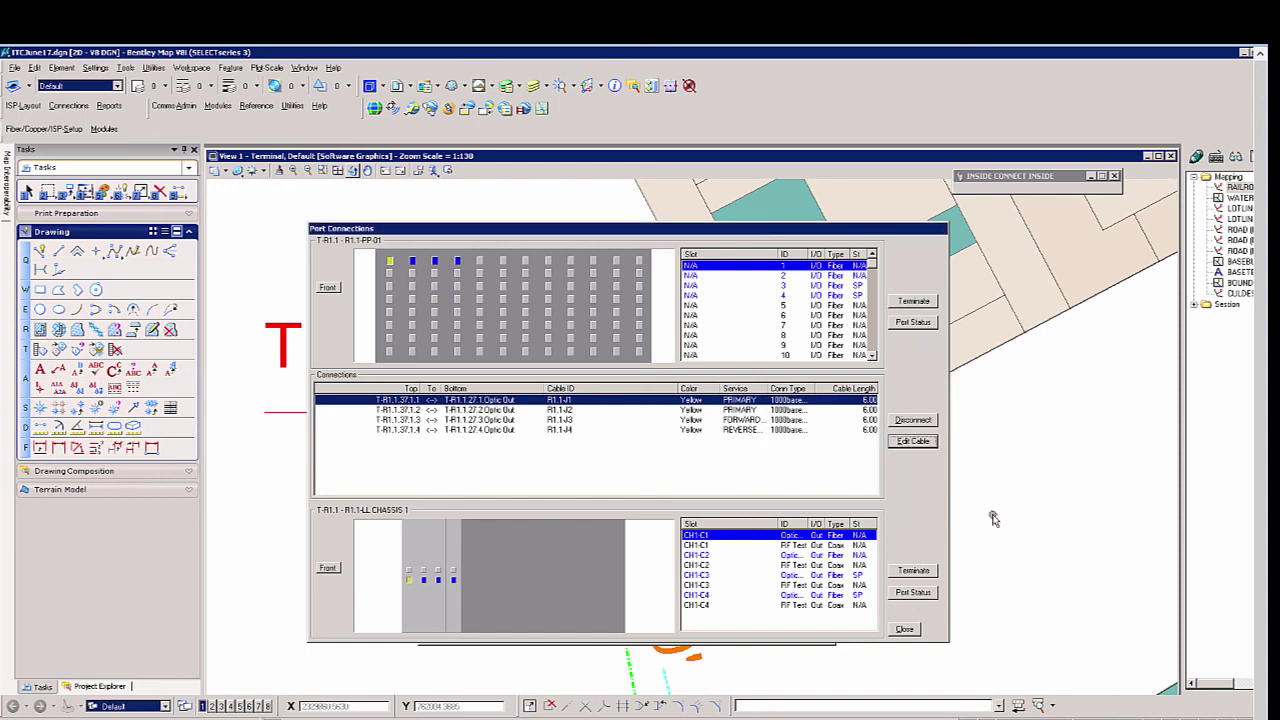